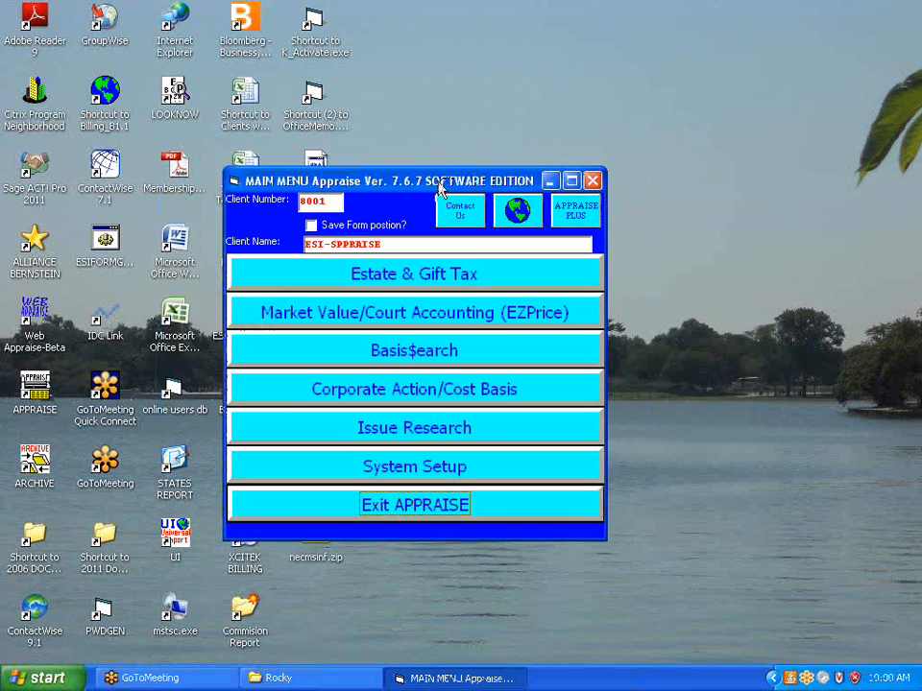
Reposition the main menu window with its form position saved, and view the contact names and numbers
{"action": "left_click_drag", "start_coordinate": [442, 190], "coordinate": [478, 165]}
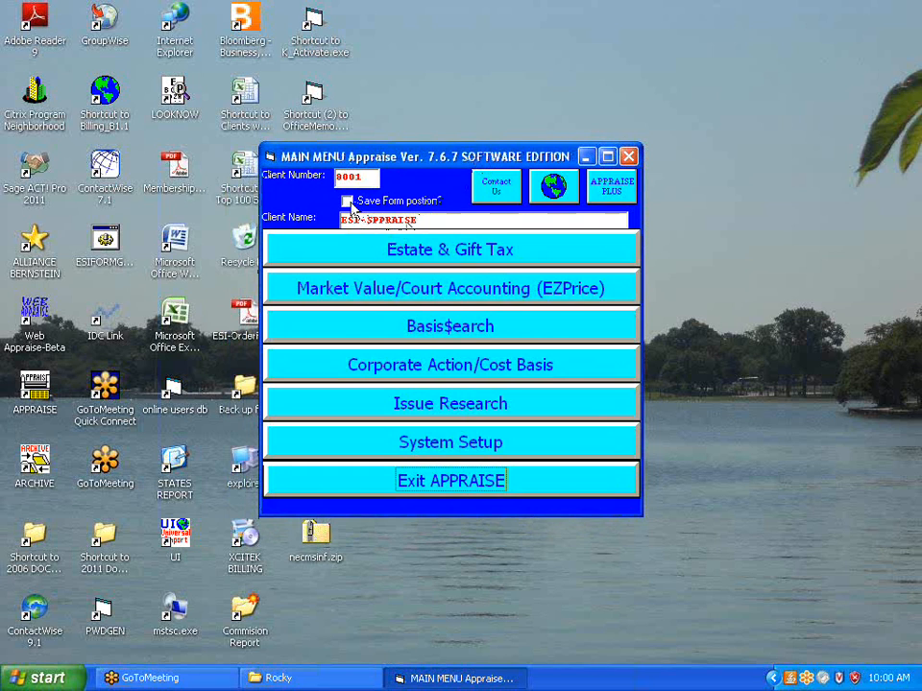
{"action": "left_click", "coordinate": [351, 207]}
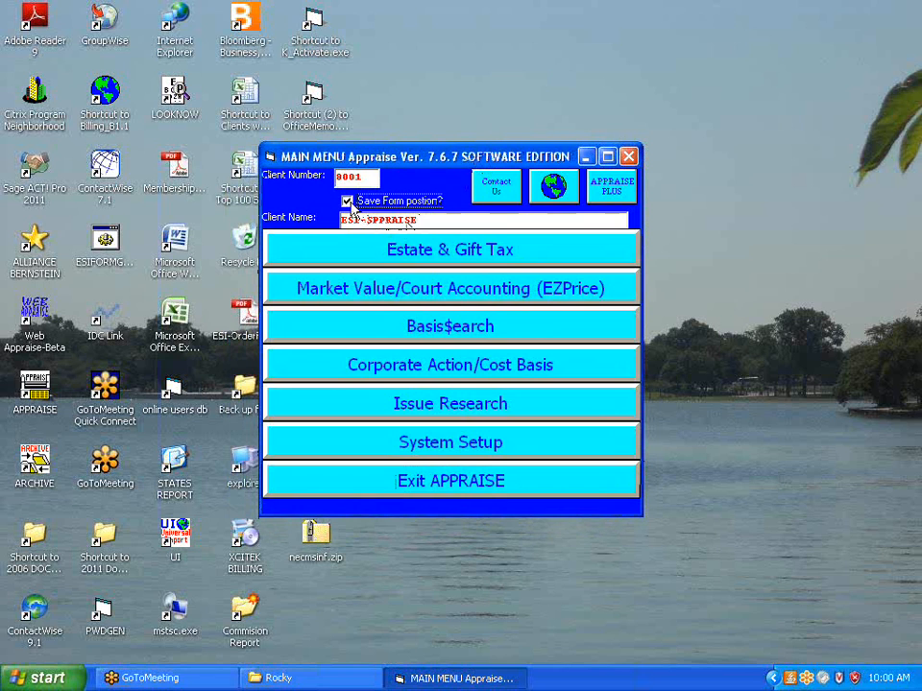
{"action": "left_click", "coordinate": [495, 191]}
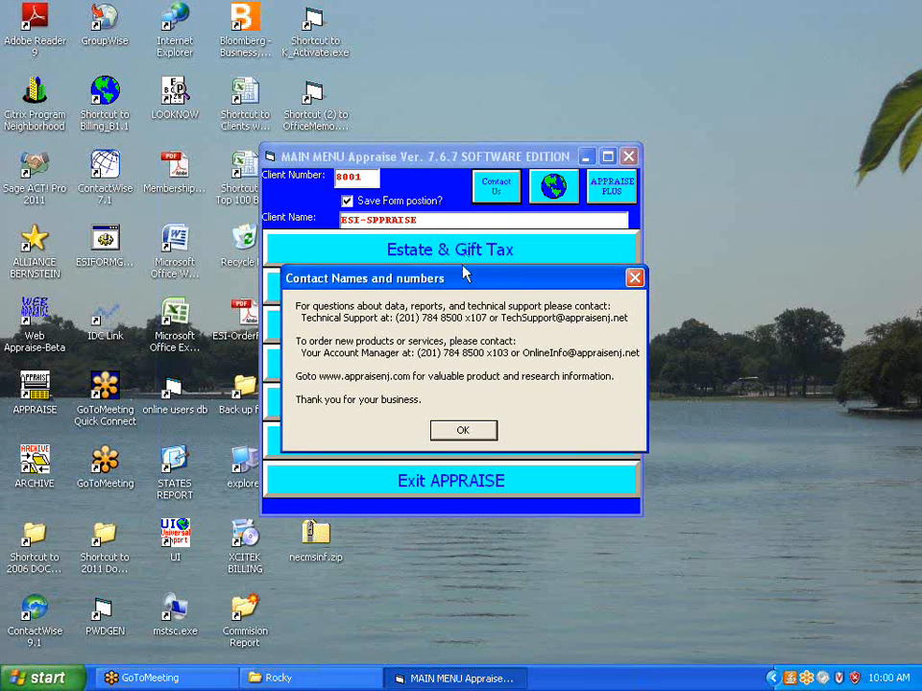
{"action": "left_click", "coordinate": [461, 429]}
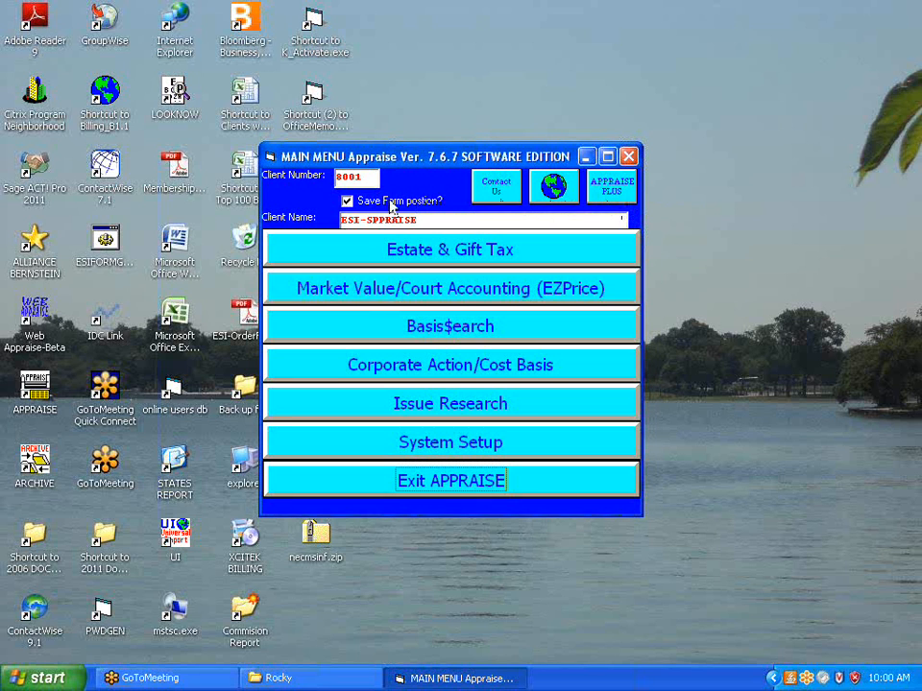
Open the system setup and correct the client name to ESI-APPRAISE
{"action": "left_click", "coordinate": [383, 451]}
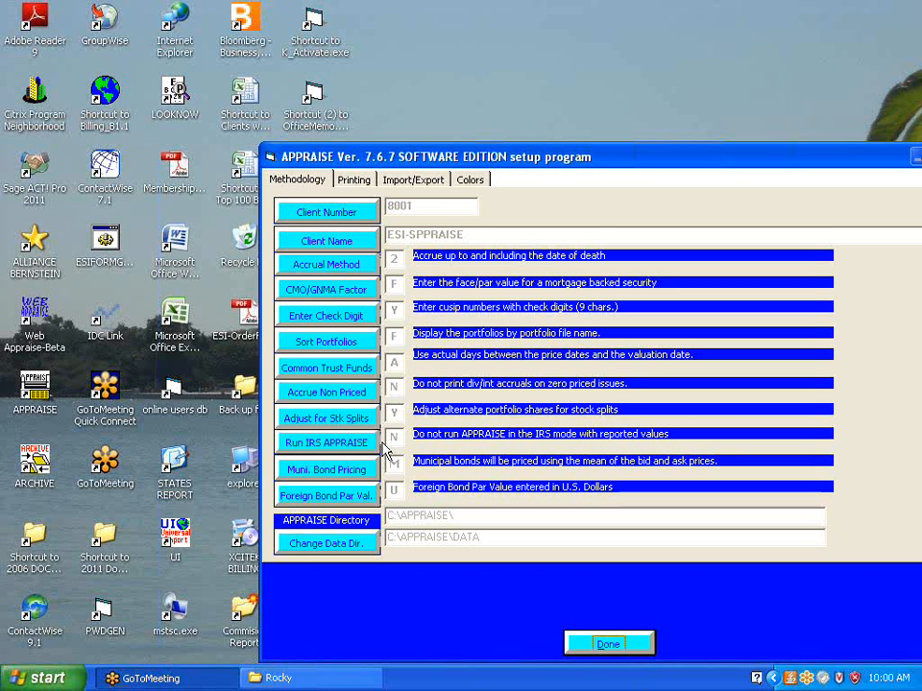
{"action": "left_click_drag", "start_coordinate": [447, 163], "coordinate": [336, 115]}
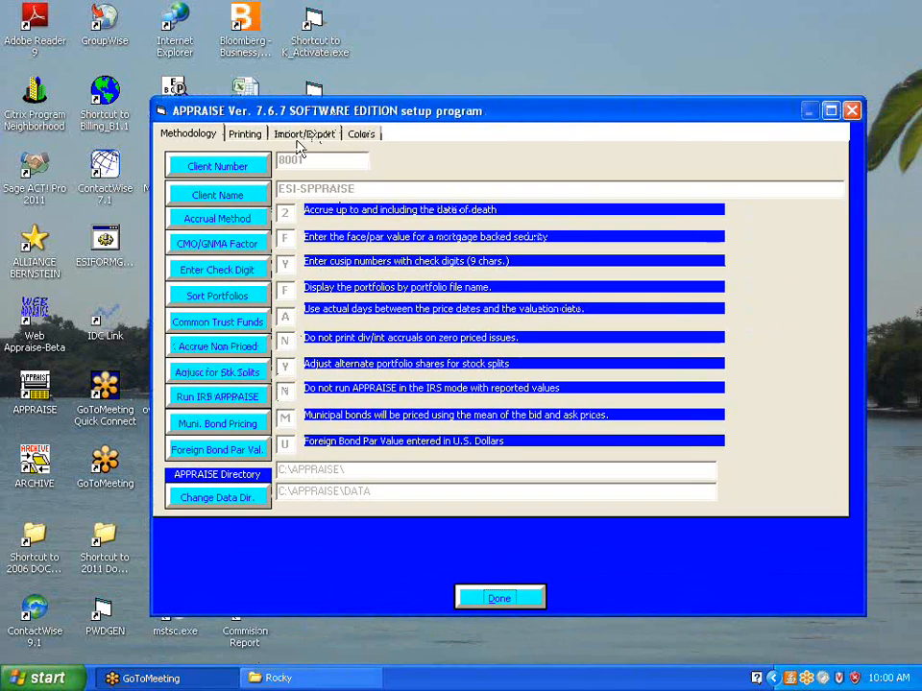
{"action": "mouse_move", "coordinate": [251, 169]}
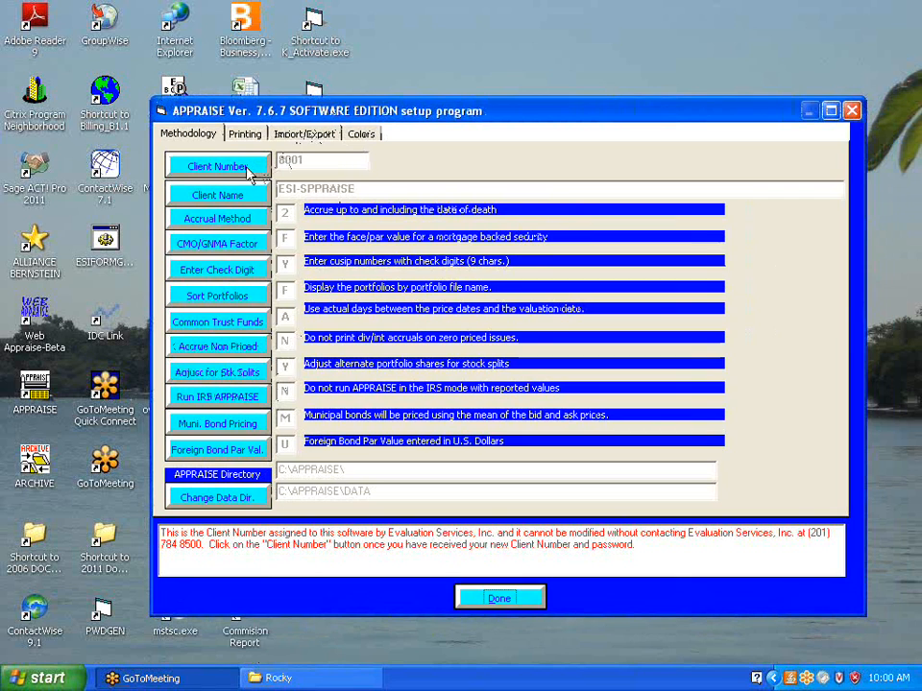
{"action": "mouse_move", "coordinate": [231, 198]}
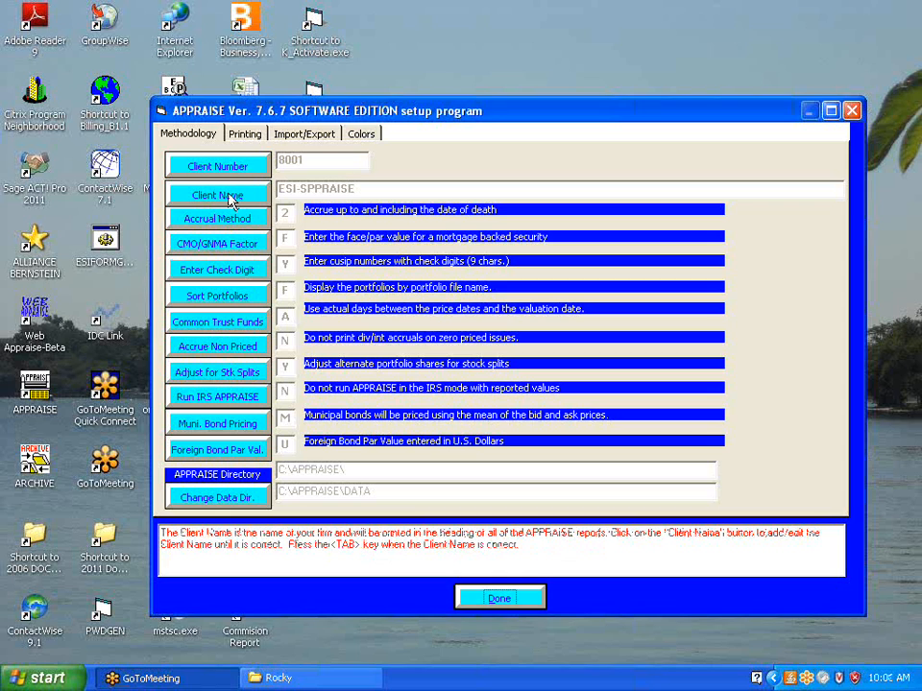
{"action": "left_click", "coordinate": [230, 197]}
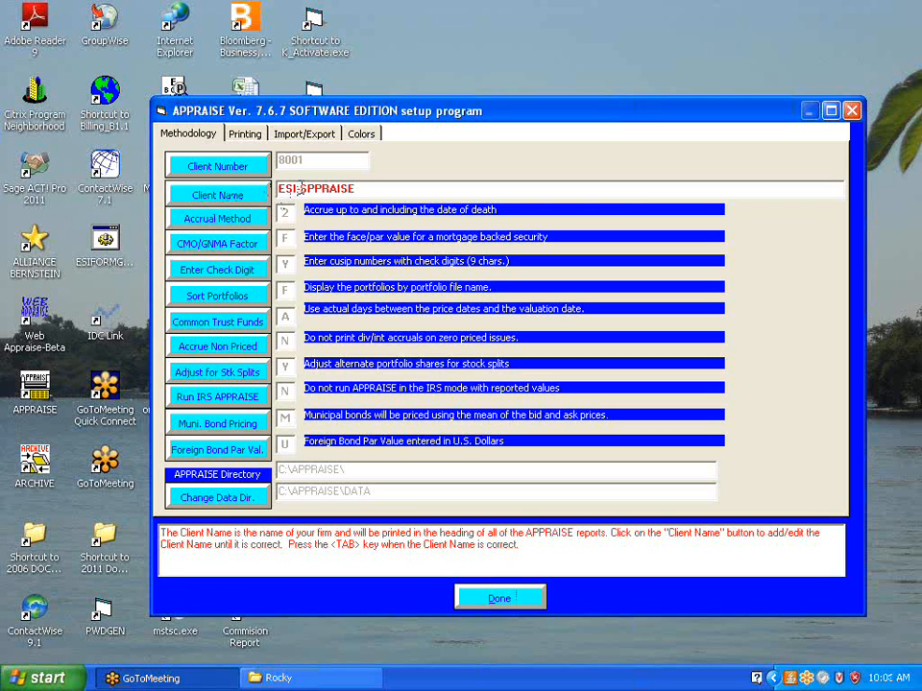
{"action": "type", "text": "Ap"}
{"action": "key", "text": "BackSpace"}
{"action": "type", "text": "p"}
{"action": "key", "text": "BackSpace"}
{"action": "type", "text": "P"}
{"action": "key", "text": "Delete"}
{"action": "key", "text": "Delete"}
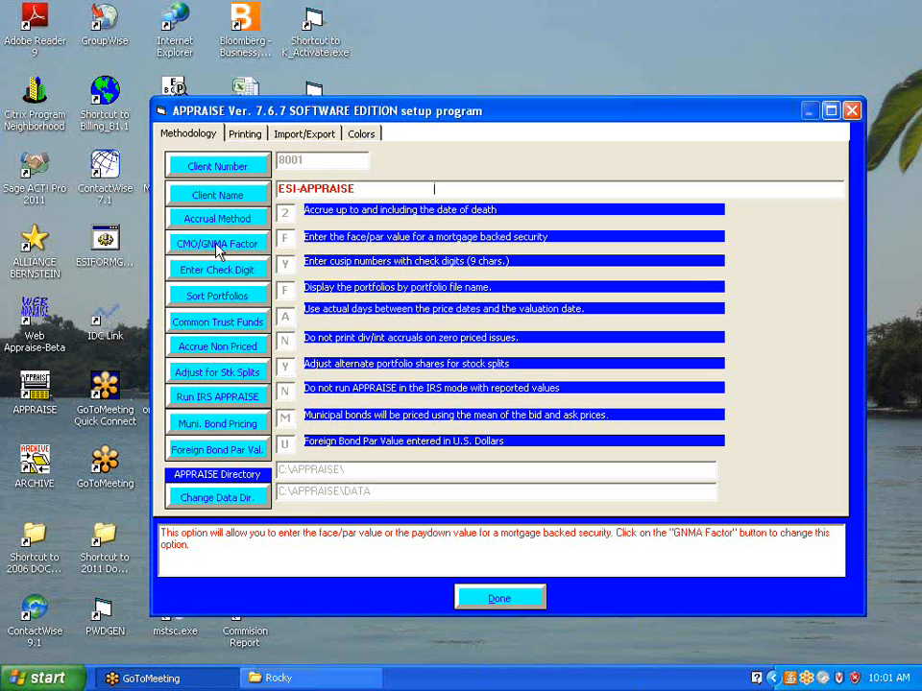
Toggle the CMO/GNMA Factor option to the pay down amount and back to the face/par value
{"action": "left_click", "coordinate": [216, 252]}
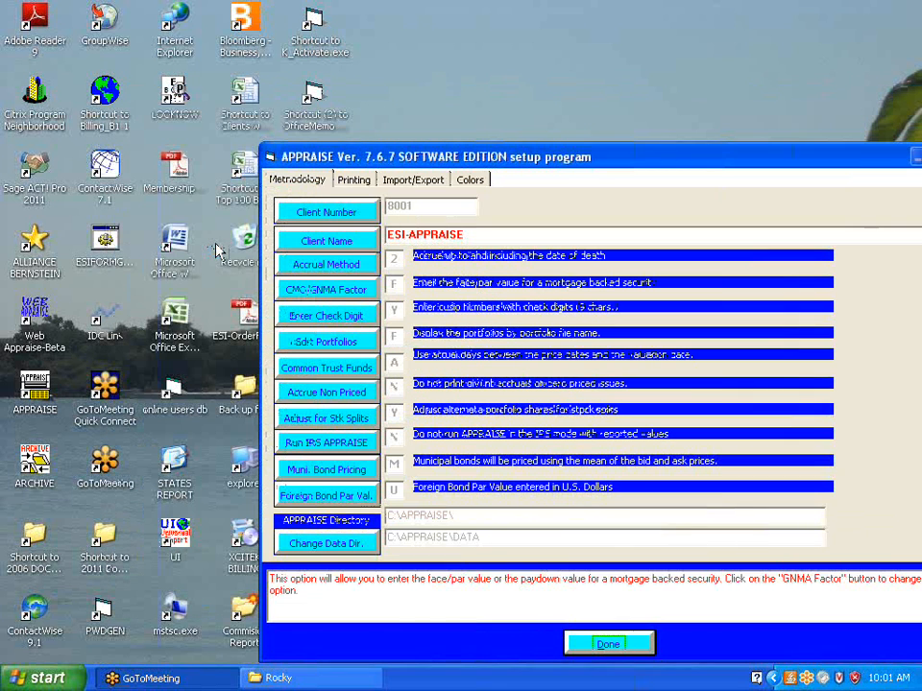
{"action": "left_click", "coordinate": [336, 292]}
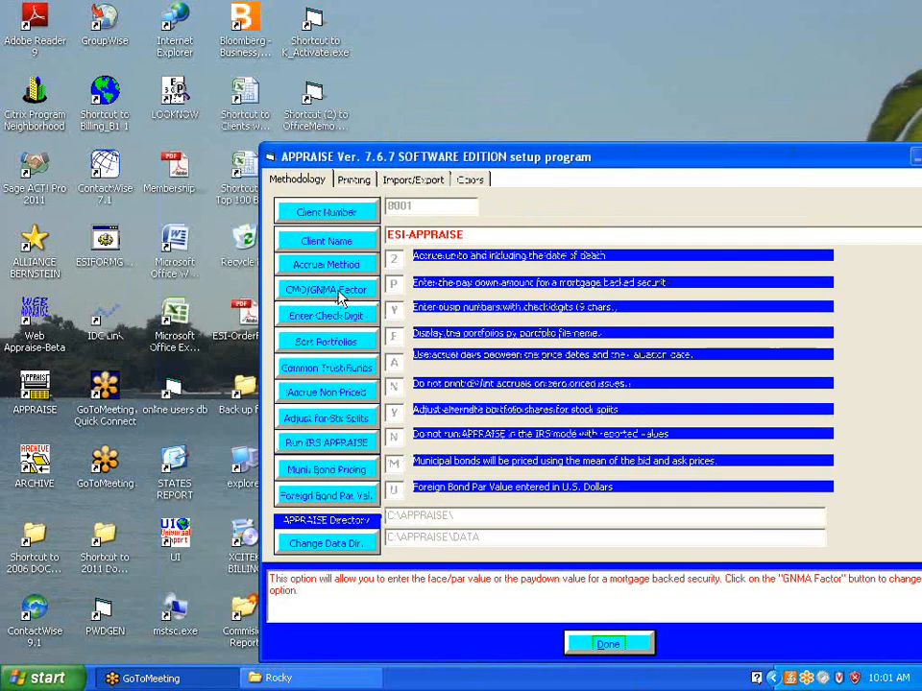
{"action": "left_click_drag", "start_coordinate": [330, 155], "coordinate": [200, 63]}
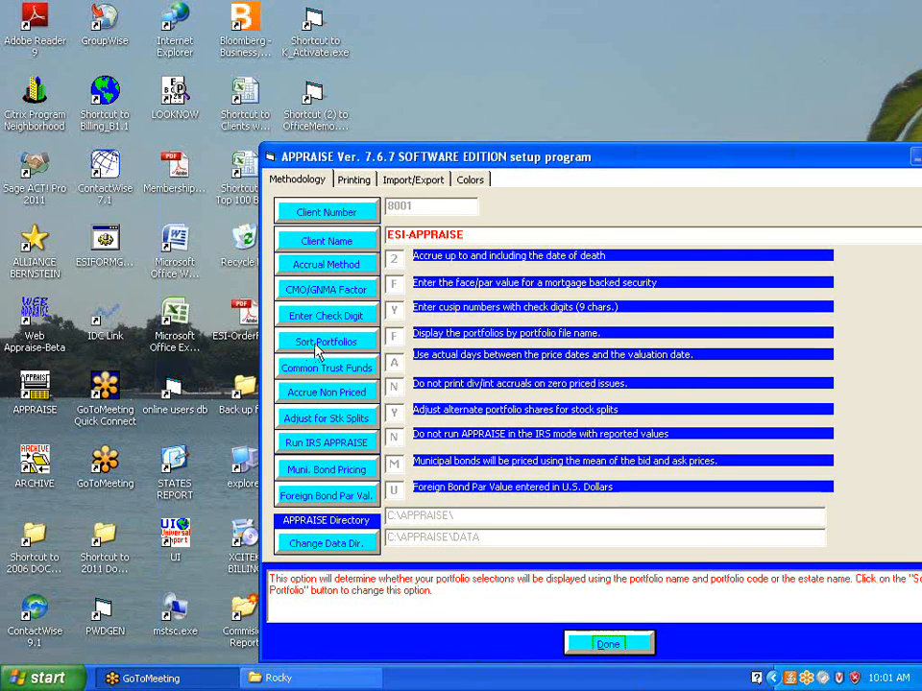
Review the explanations of the Common Trust Funds, Accrue Non Priced, Adjust for Stk Splits and Run IRS APPRAISE options
{"action": "mouse_move", "coordinate": [306, 366]}
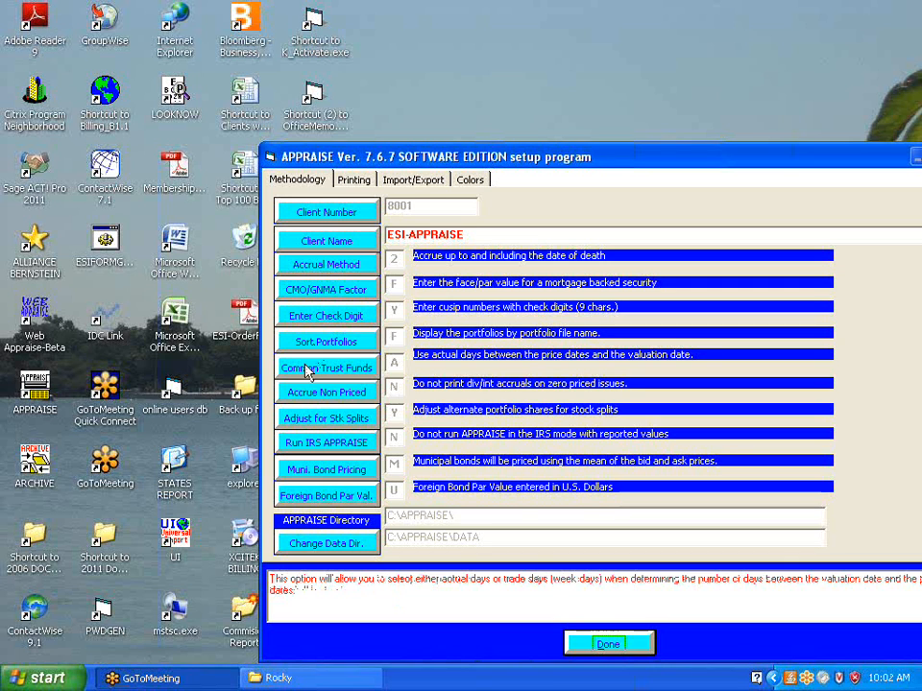
{"action": "mouse_move", "coordinate": [305, 403]}
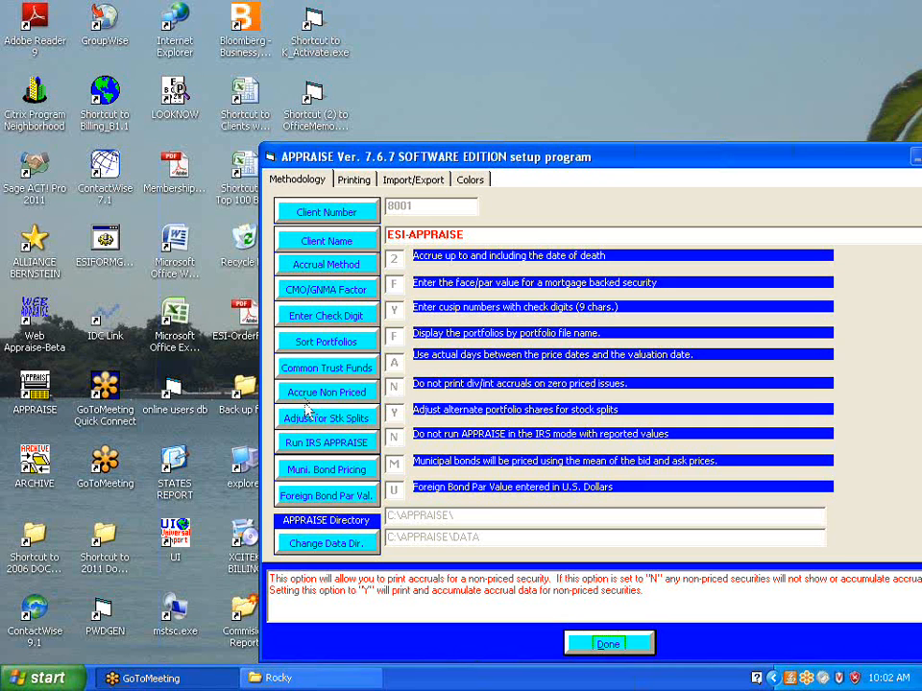
{"action": "left_click", "coordinate": [311, 422]}
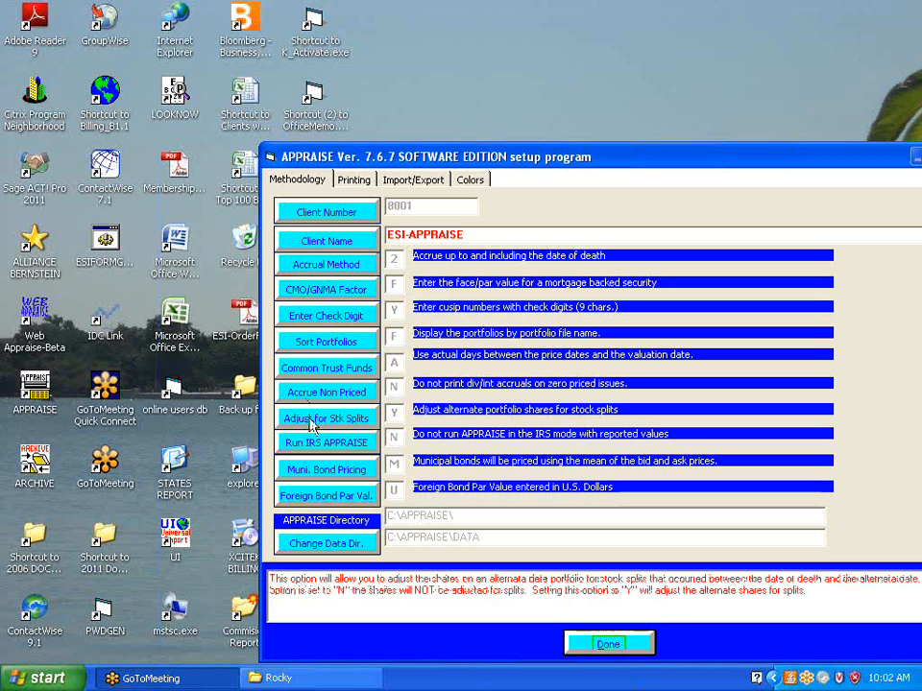
{"action": "left_click", "coordinate": [312, 446]}
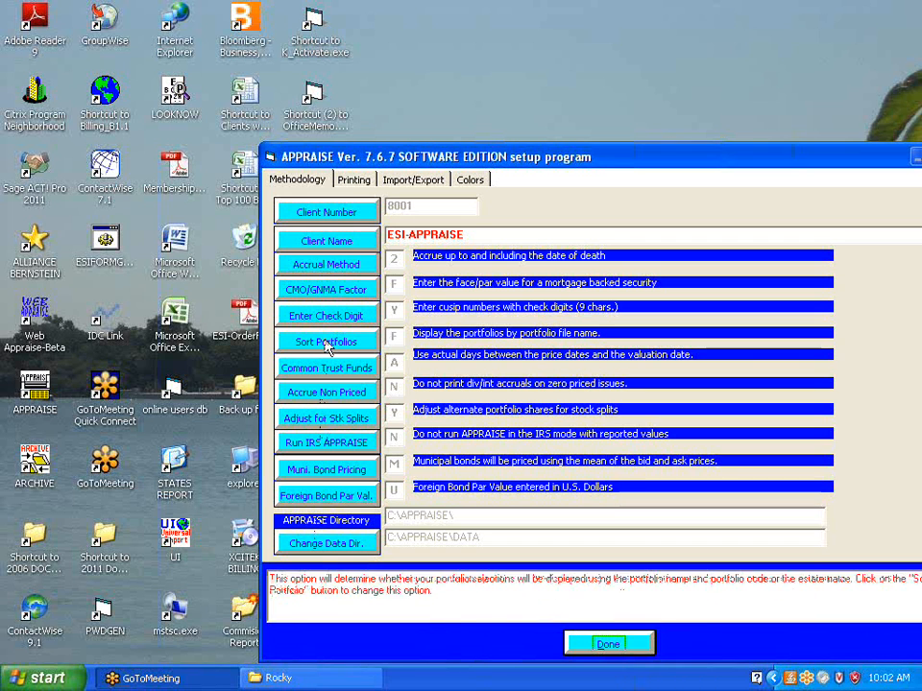
Review the printing options, including Print ESI, Print Estimated Bill and Maximize Screens, and close the setup
{"action": "left_click", "coordinate": [357, 186]}
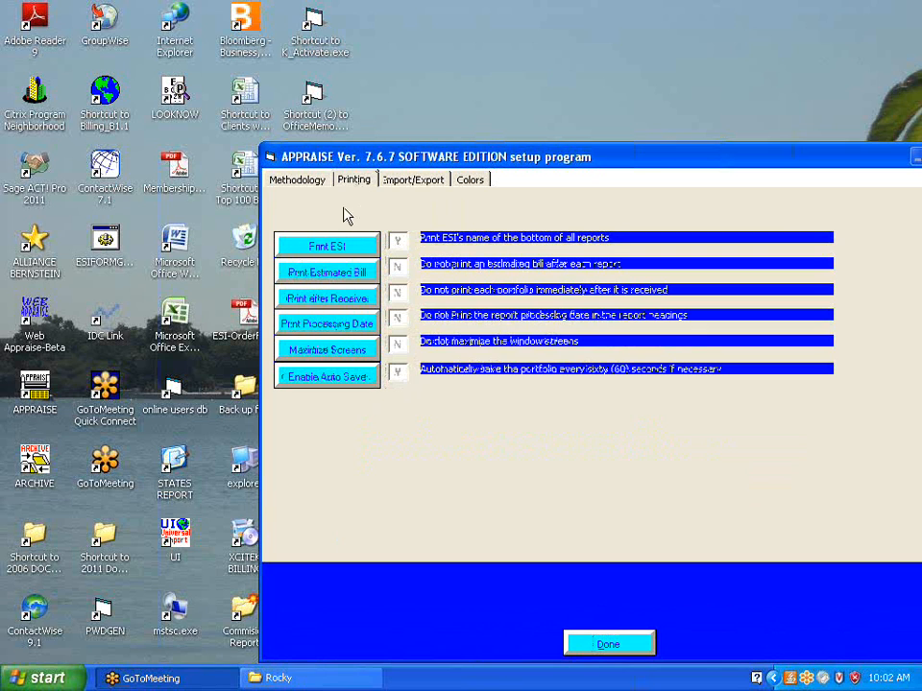
{"action": "mouse_move", "coordinate": [331, 246]}
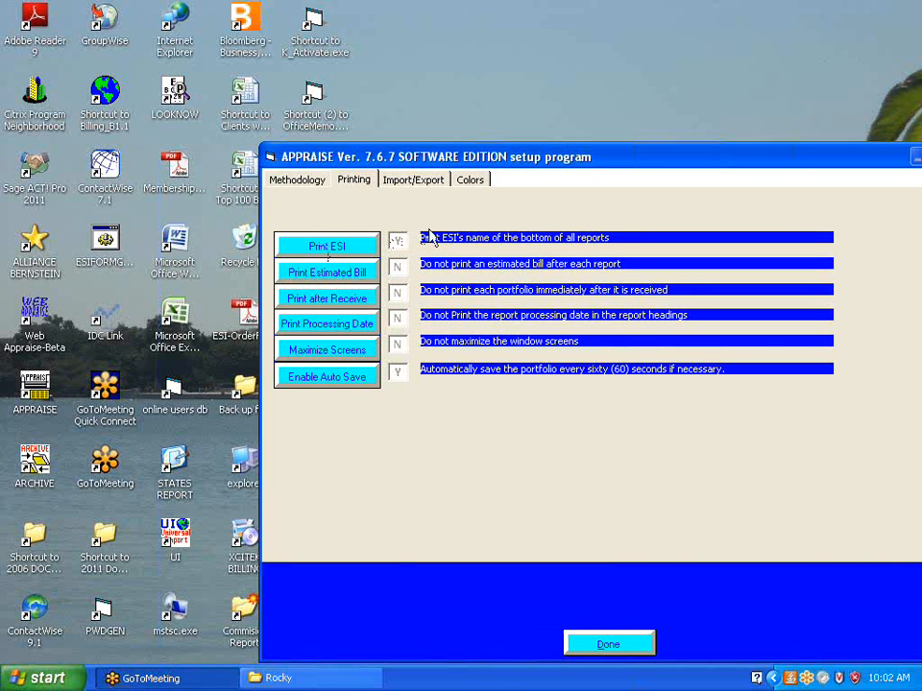
{"action": "mouse_move", "coordinate": [326, 279]}
{"action": "mouse_move", "coordinate": [309, 355]}
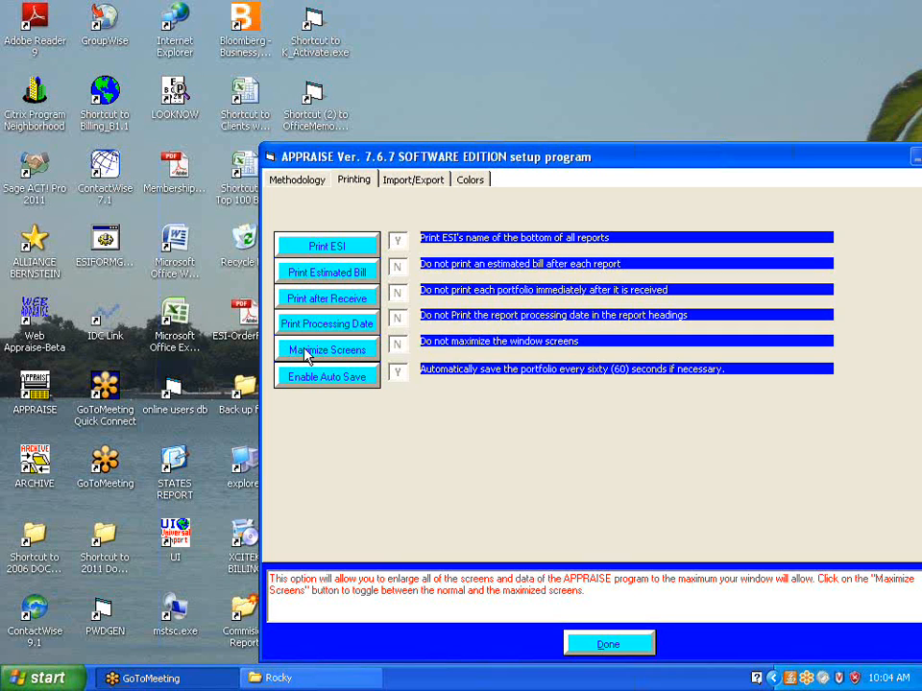
{"action": "left_click", "coordinate": [605, 646]}
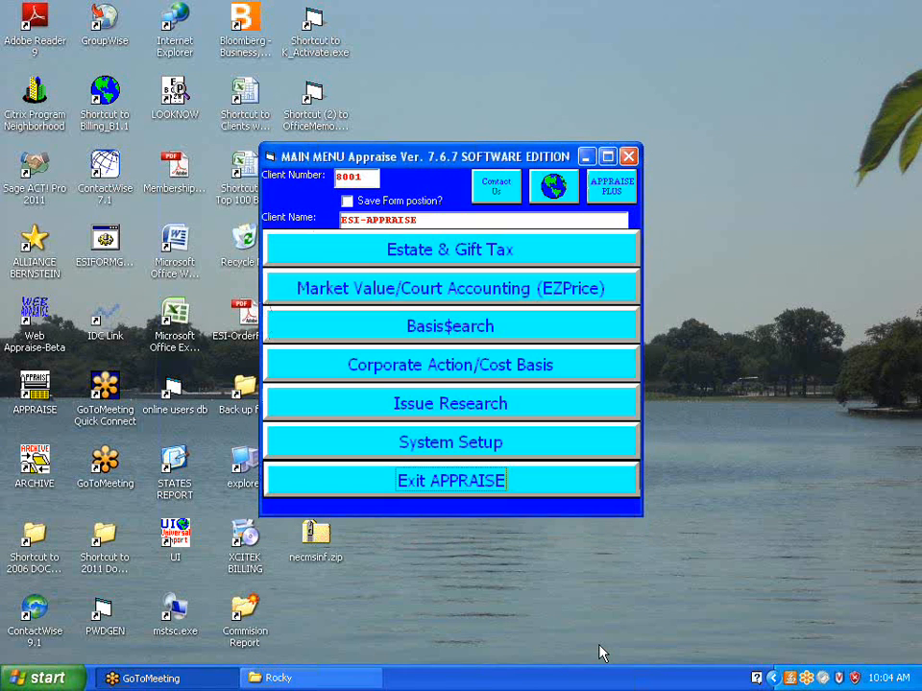
Create a new Estate & Gift Tax portfolio with the portfolio ID SAMPLE PORTFOLIO
{"action": "left_click", "coordinate": [368, 259]}
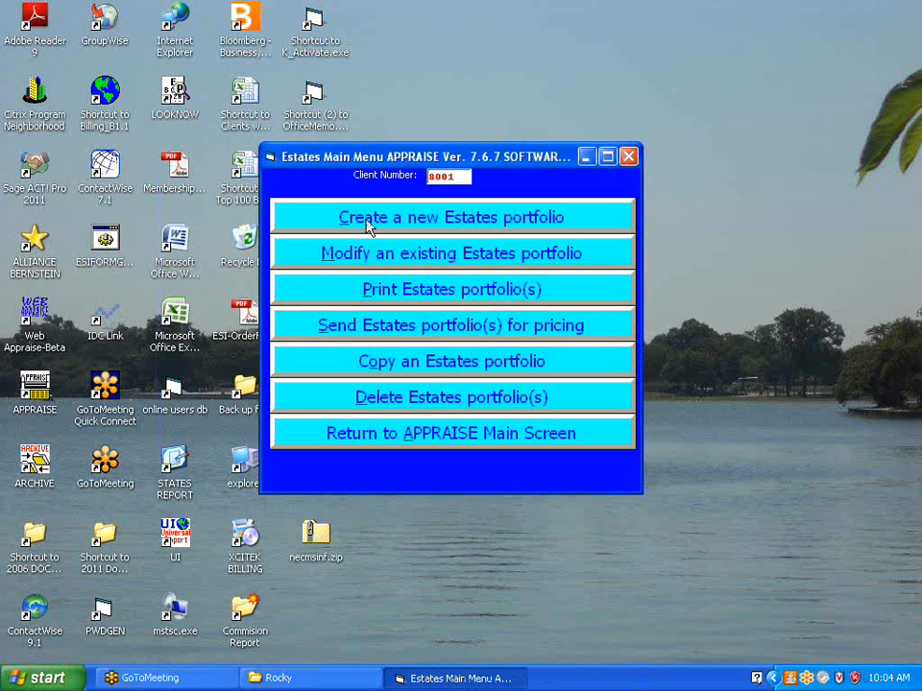
{"action": "left_click", "coordinate": [368, 218]}
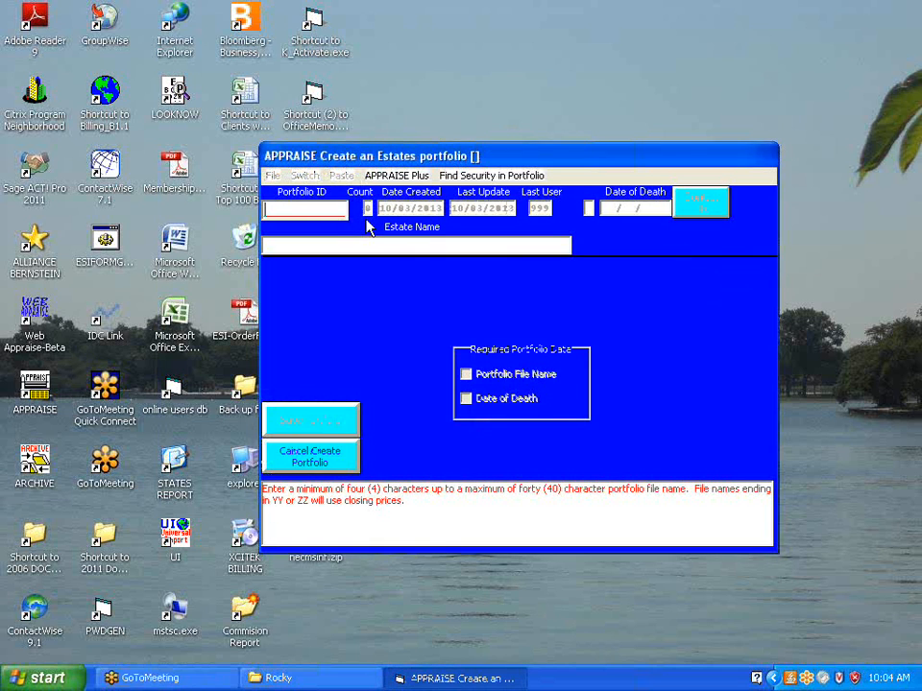
{"action": "type", "text": "SIMPLE"}
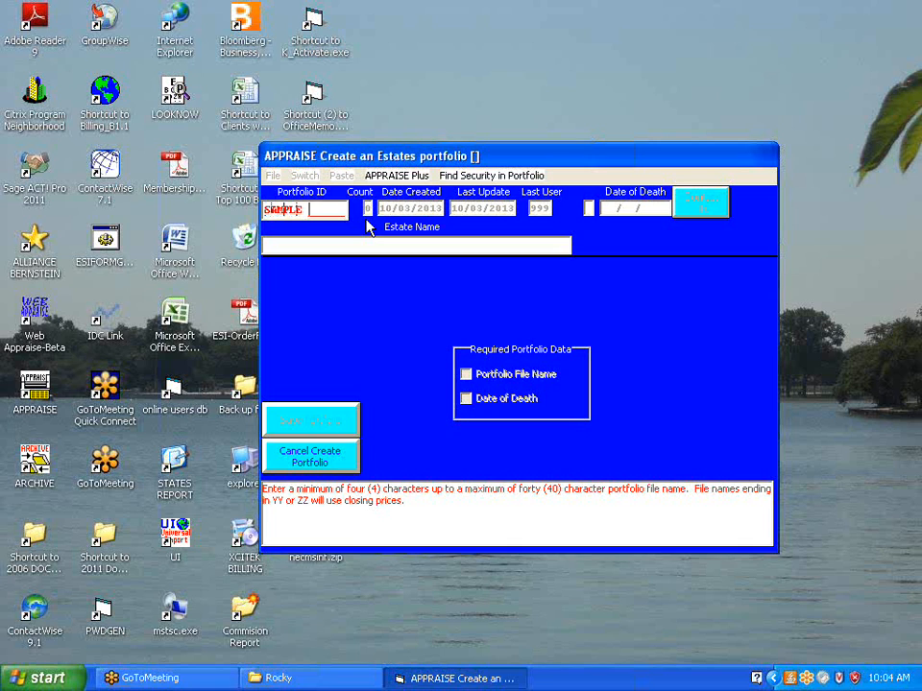
{"action": "type", "text": " PORTFOLIO"}
{"action": "key", "text": "BackSpace"}
{"action": "type", "text": "IO"}
{"action": "key", "text": "Tab"}
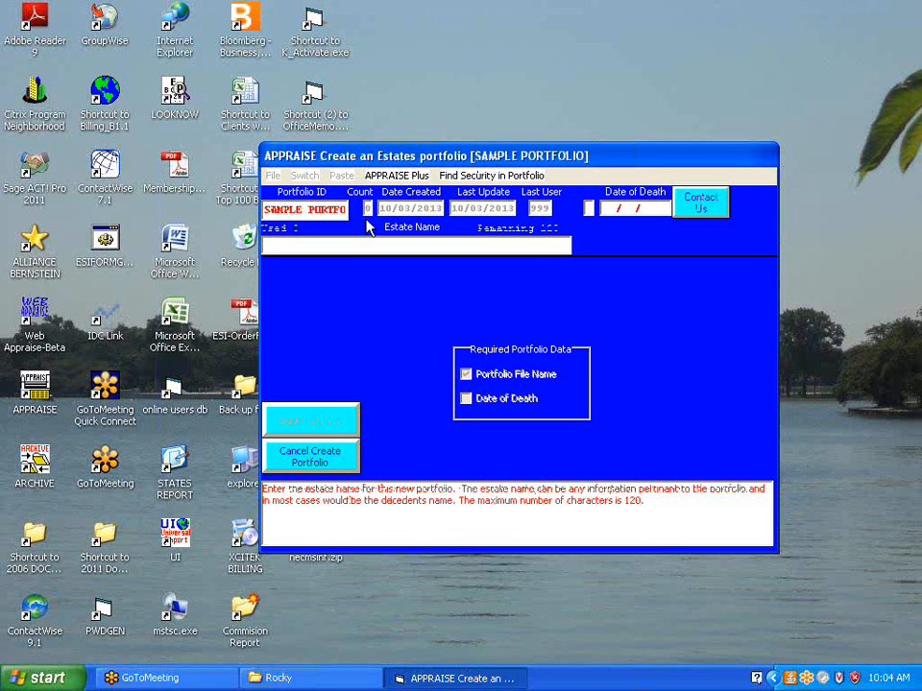
Enter the decedent's name as the estate name and set the date of death to 06/01/2011
{"action": "type", "text": "DEC CEASED"}
{"action": "key", "text": "Tab"}
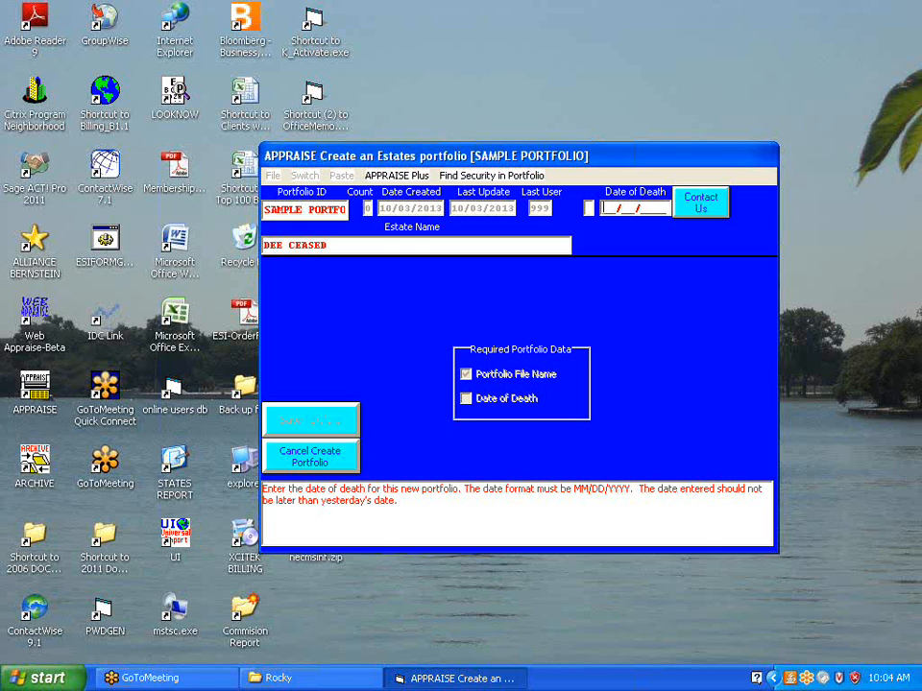
{"action": "type", "text": "06/01/2011"}
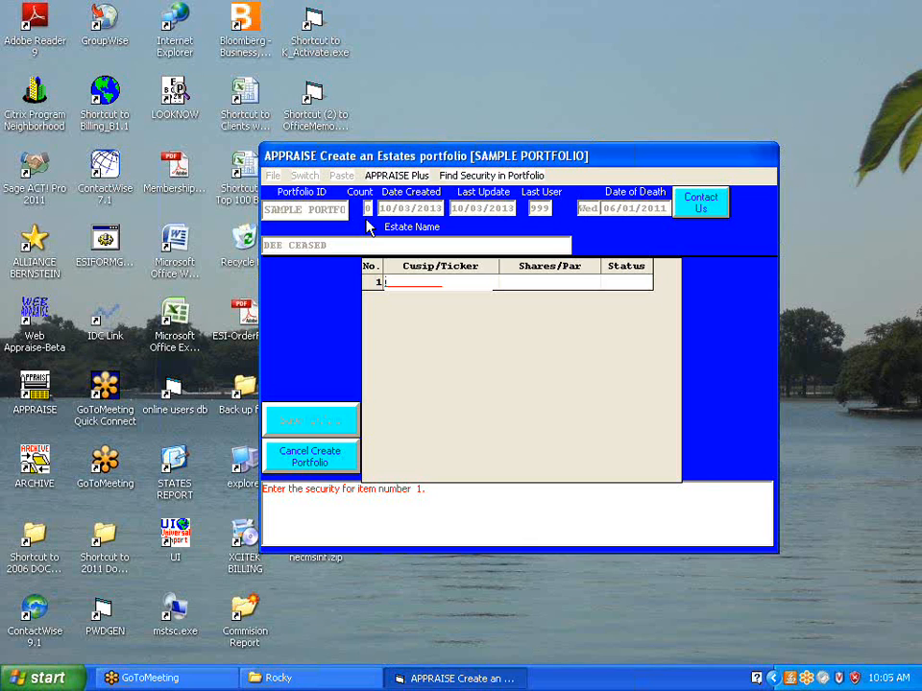
Enter CUSIP 9127652Y6 for the first security and accept the calculated check digit
{"action": "type", "text": "2"}
{"action": "key", "text": "BackSpace"}
{"action": "type", "text": "795"}
{"action": "key", "text": "BackSpace"}
{"action": "key", "text": "BackSpace"}
{"action": "key", "text": "BackSpace"}
{"action": "type", "text": "912765226"}
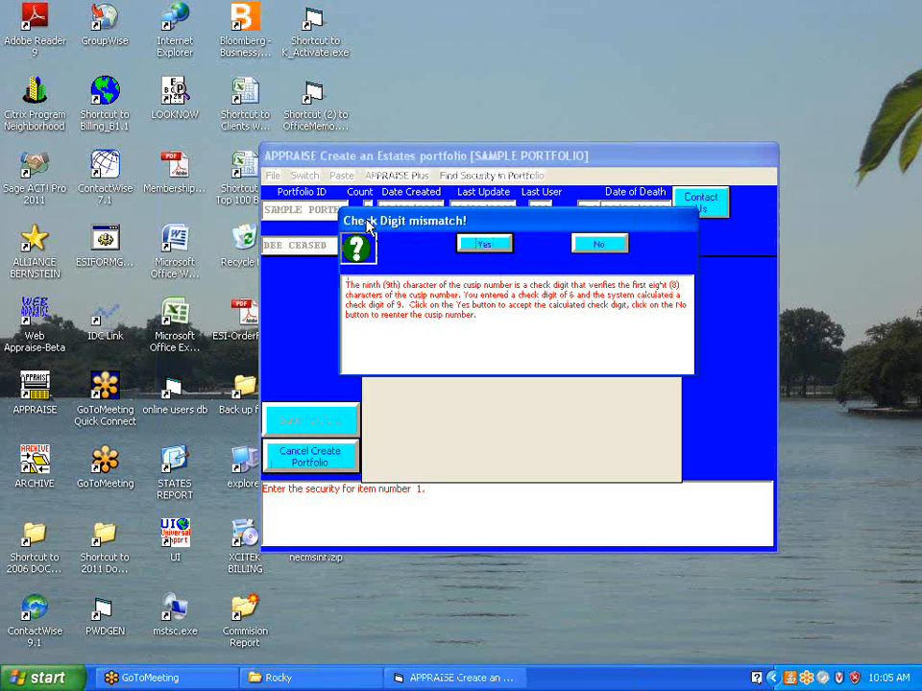
{"action": "left_click", "coordinate": [485, 247]}
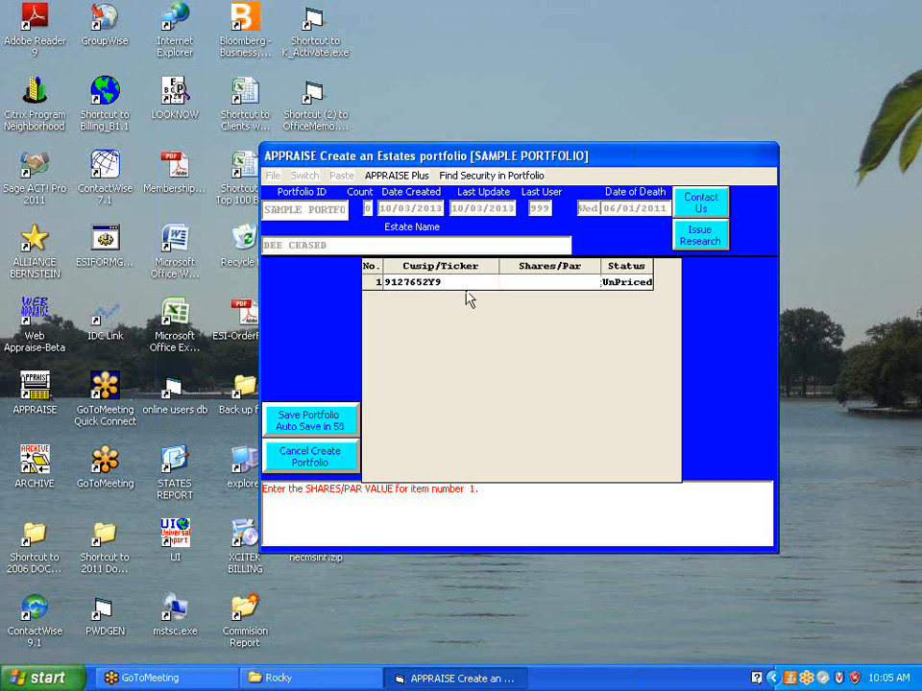
Set the first security's par value to 10,000 and save the portfolio
{"action": "type", "text": "1"}
{"action": "type", "text": "0000"}
{"action": "left_click", "coordinate": [311, 425]}
Change the first security's CUSIP to 9127952Y6
{"action": "left_click", "coordinate": [439, 283]}
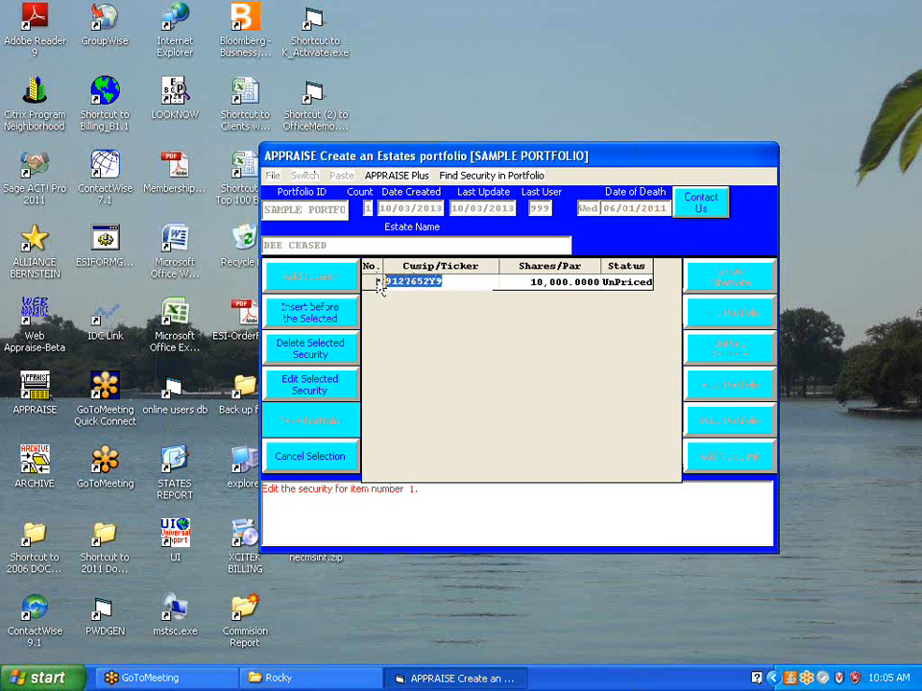
{"action": "type", "text": "912795"}
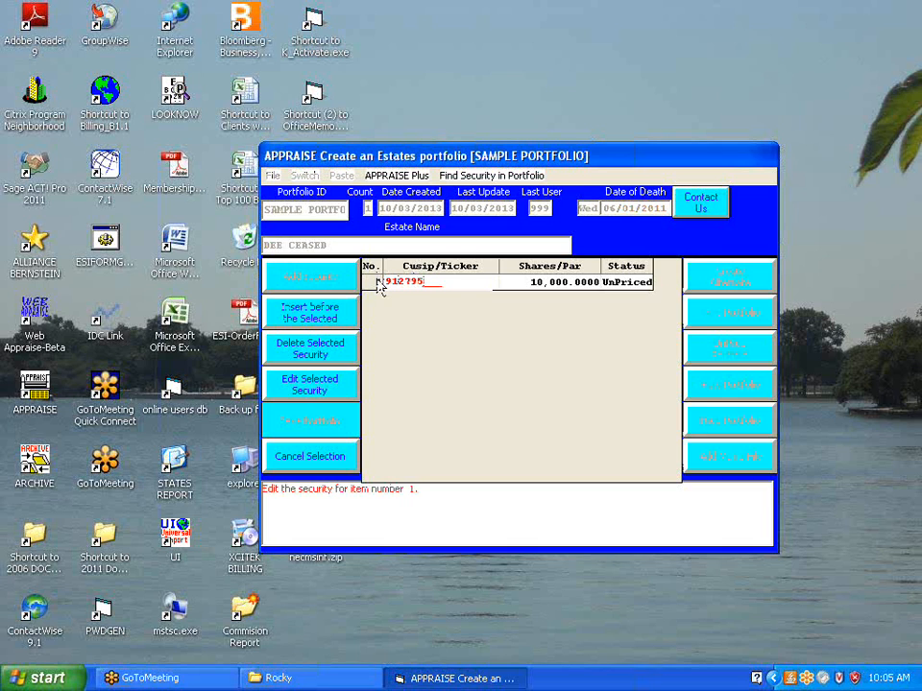
{"action": "type", "text": "0N6"}
{"action": "key", "text": "Return"}
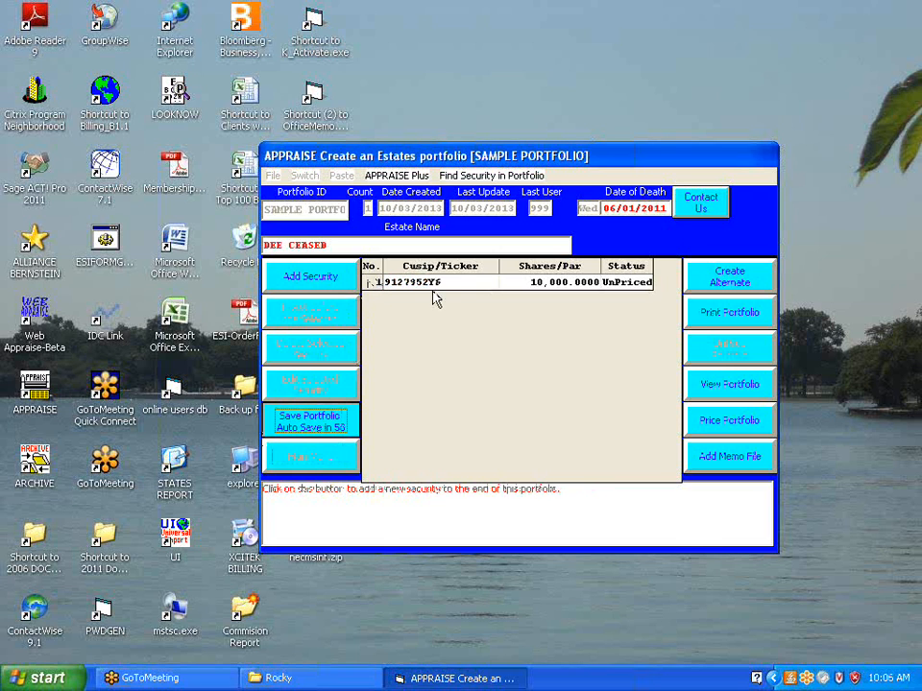
Add a second security with CUSIP 912828AU4 and a par value of 25,000
{"action": "left_click", "coordinate": [315, 288]}
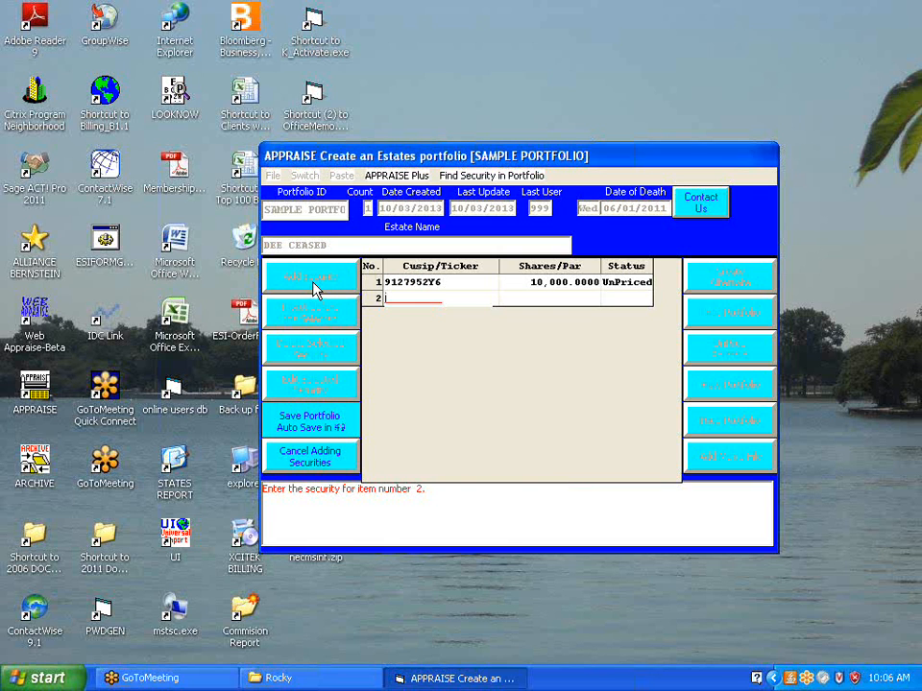
{"action": "type", "text": "912"}
{"action": "type", "text": "828"}
{"action": "type", "text": "N"}
{"action": "type", "text": "U4"}
{"action": "key", "text": "Return"}
{"action": "type", "text": "2"}
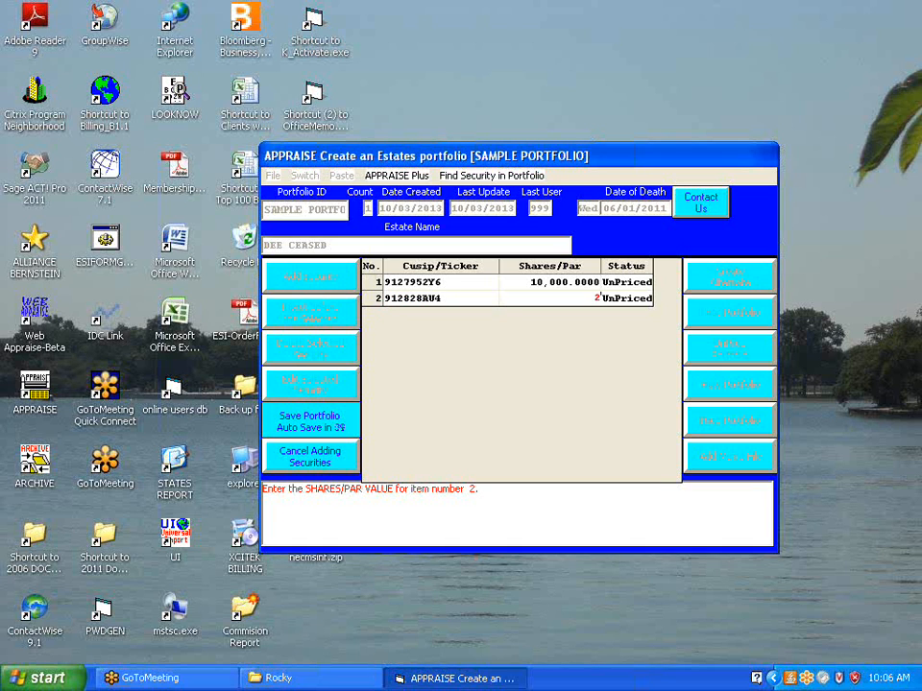
{"action": "type", "text": "5000"}
{"action": "key", "text": "Return"}
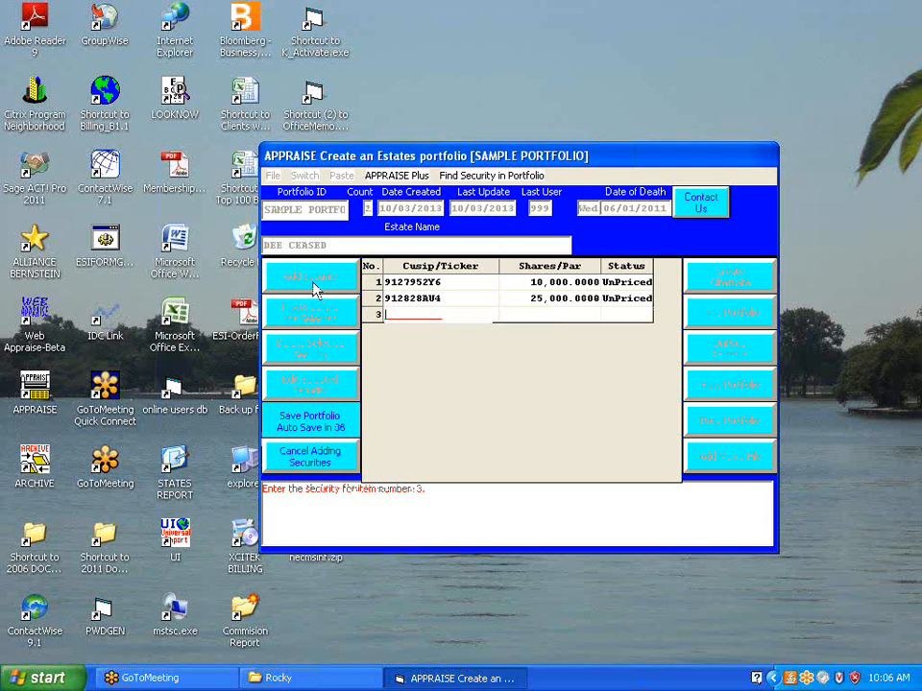
Add a third security with CUSIP 649717MJ1 and a par value of 25,000
{"action": "type", "text": "9"}
{"action": "type", "text": "1"}
{"action": "type", "text": "2"}
{"action": "type", "text": "71"}
{"action": "type", "text": "7"}
{"action": "type", "text": "MJ"}
{"action": "type", "text": "1"}
{"action": "type", "text": "25000"}
{"action": "key", "text": "Return"}
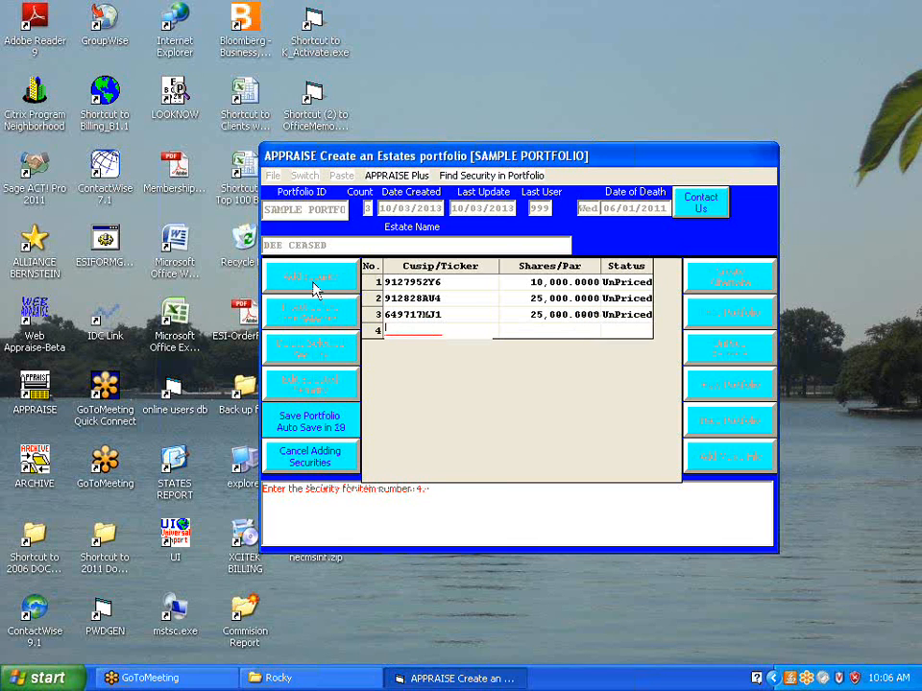
Add a fourth security with CUSIP 464287176 and 5 shares
{"action": "type", "text": "464"}
{"action": "type", "text": "287176"}
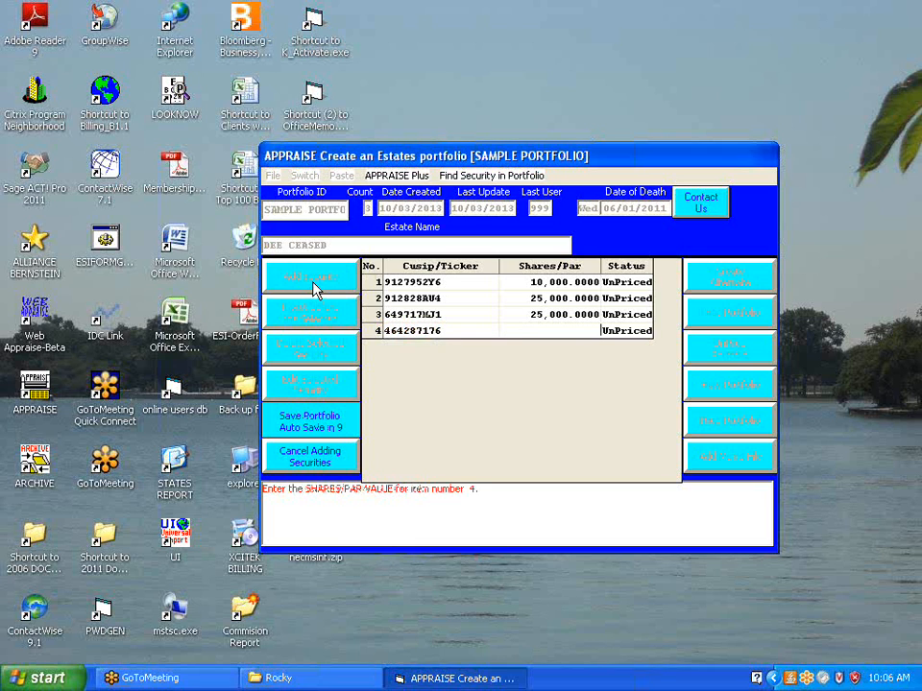
{"action": "type", "text": "5"}
{"action": "key", "text": "Return"}
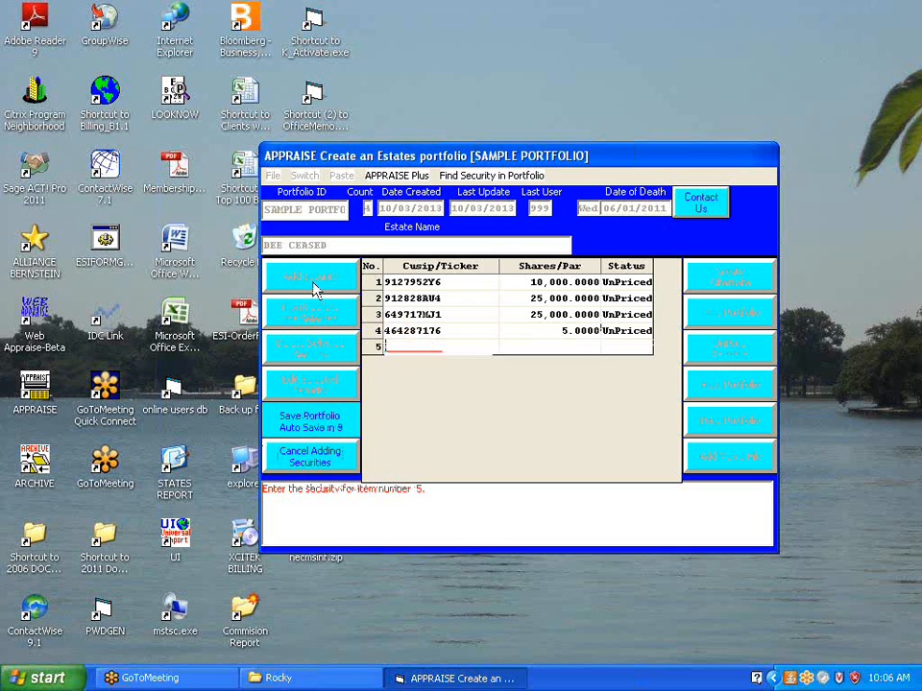
Add a fifth security with CUSIP 922042775 and 123.56 shares
{"action": "type", "text": "922042775"}
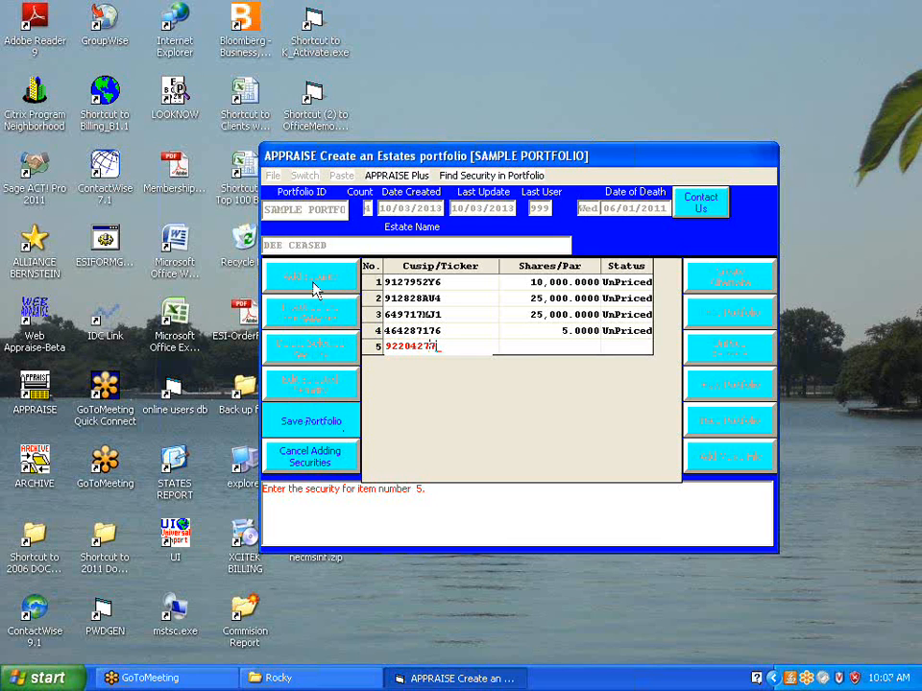
{"action": "key", "text": "Return"}
{"action": "type", "text": "123.5"}
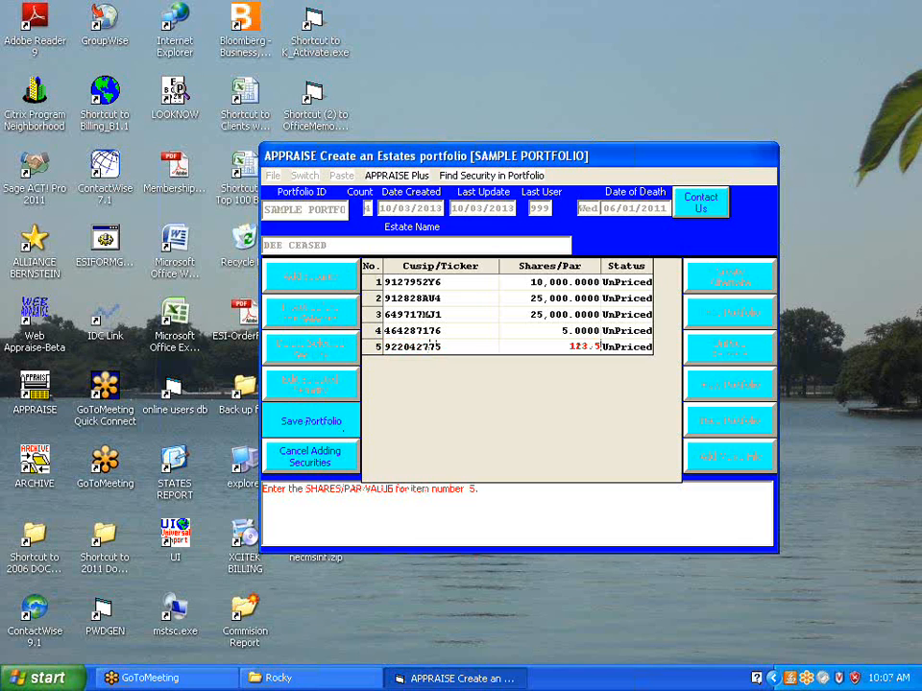
{"action": "type", "text": "6"}
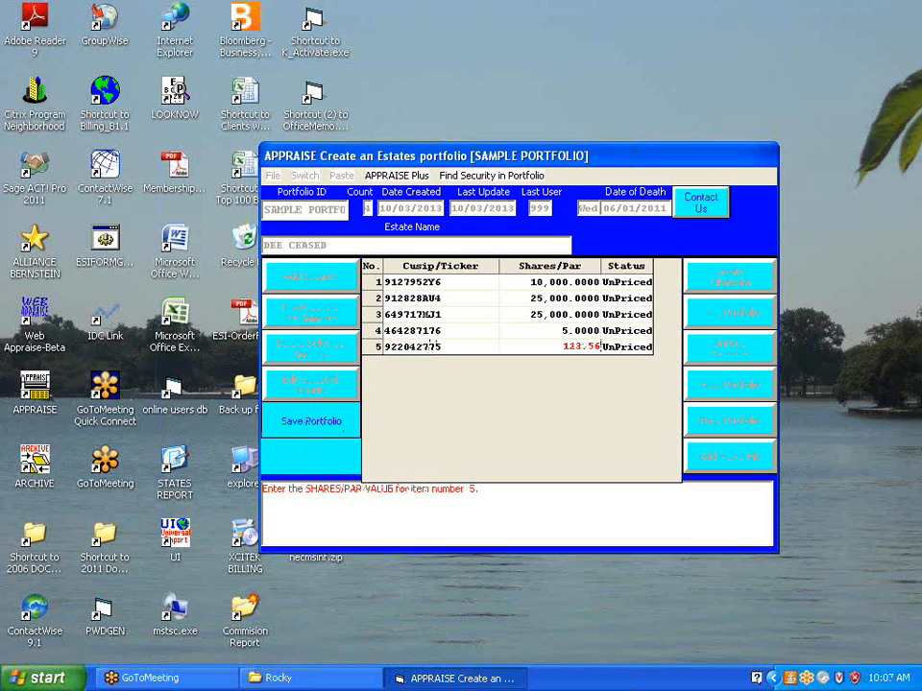
{"action": "key", "text": "Return"}
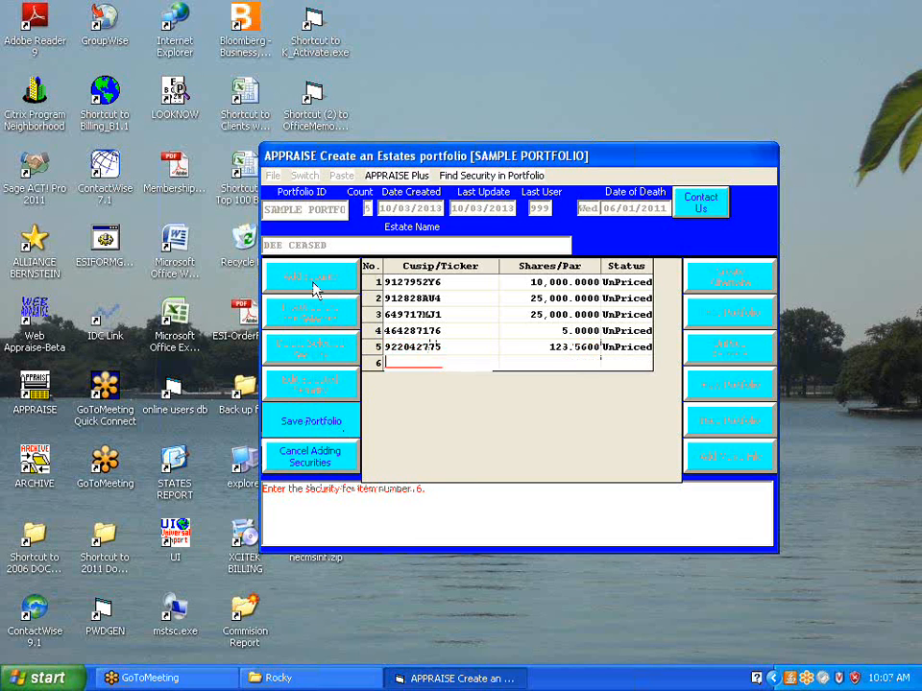
Add a sixth security with CUSIP 13033R583 and a quantity of 5
{"action": "type", "text": "13093R583"}
{"action": "key", "text": "Return"}
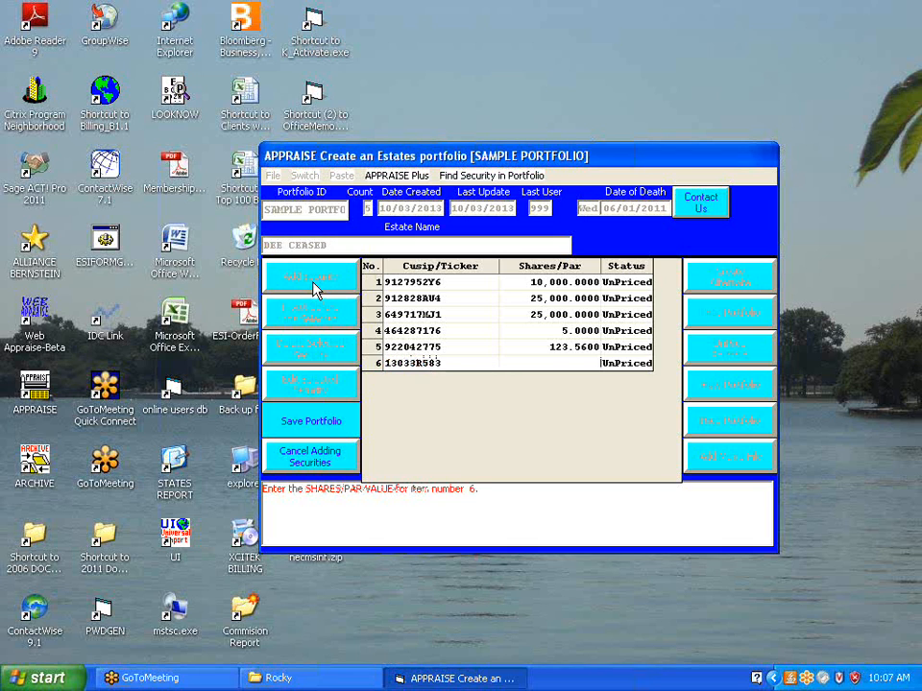
{"action": "type", "text": "5"}
{"action": "key", "text": "Return"}
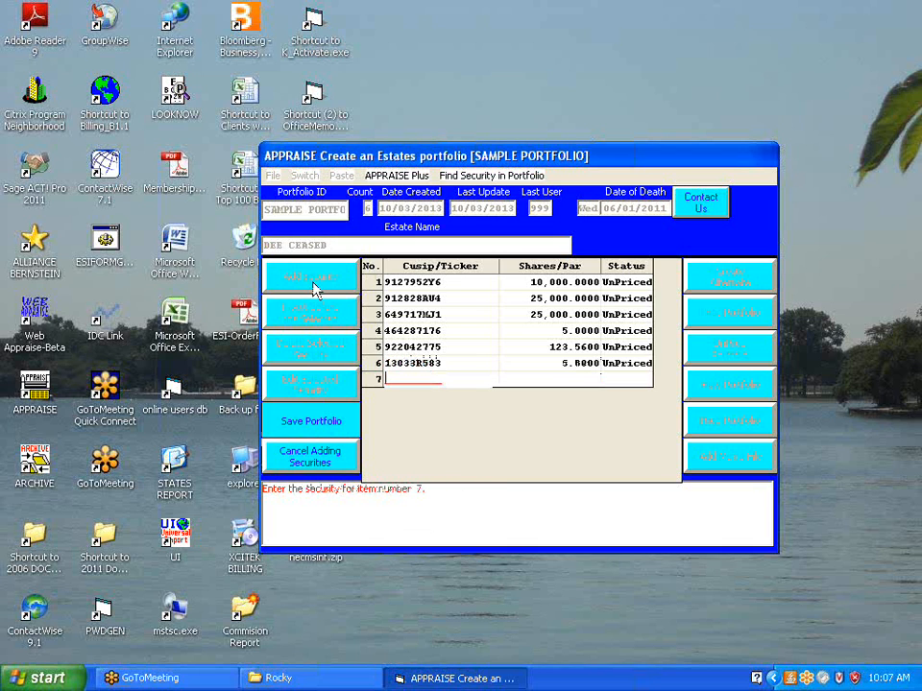
Add a seventh security with CUSIP 091928721 and 87.69 shares
{"action": "type", "text": "091928721"}
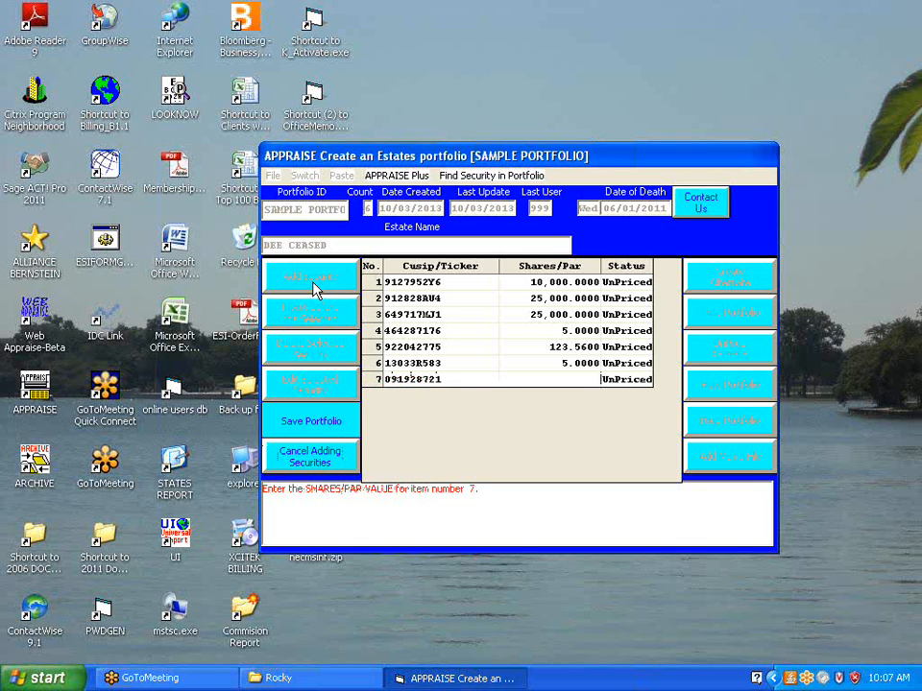
{"action": "type", "text": "87.69"}
{"action": "key", "text": "Return"}
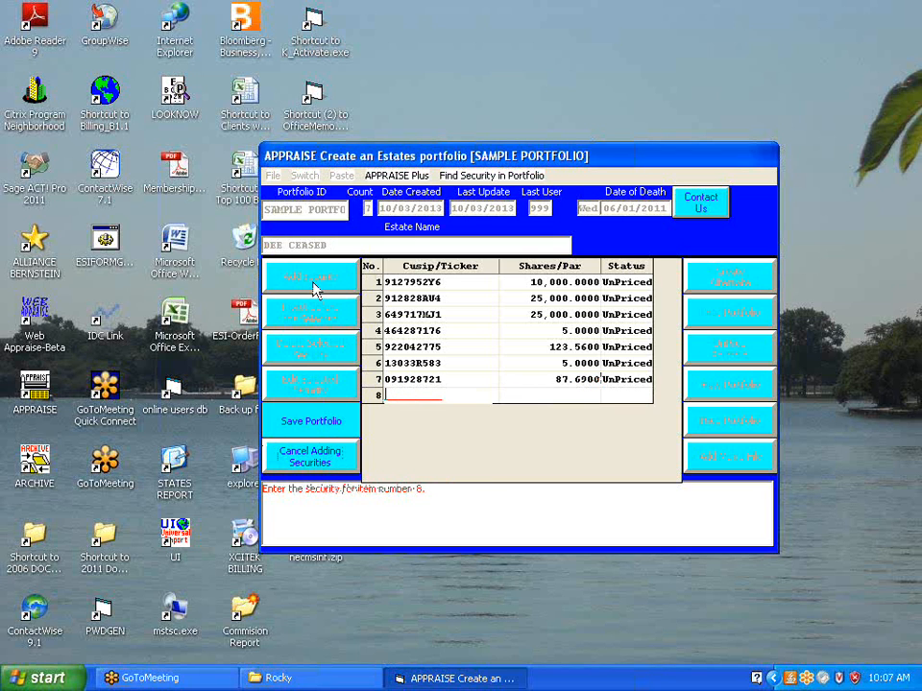
Add an eighth security by its ticker BAC with 100 shares
{"action": "type", "text": "BAC"}
{"action": "key", "text": "Return"}
{"action": "type", "text": "100"}
{"action": "key", "text": "Return"}
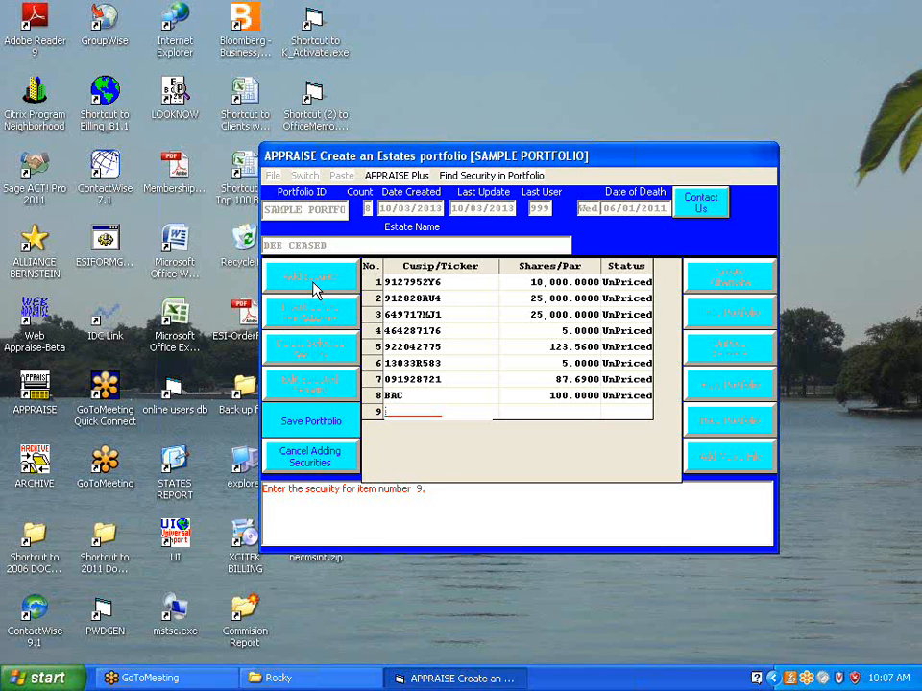
Add a ninth security with CUSIP 38377KFC9 and a par value of 32,000
{"action": "type", "text": "38377KFC9"}
{"action": "key", "text": "Return"}
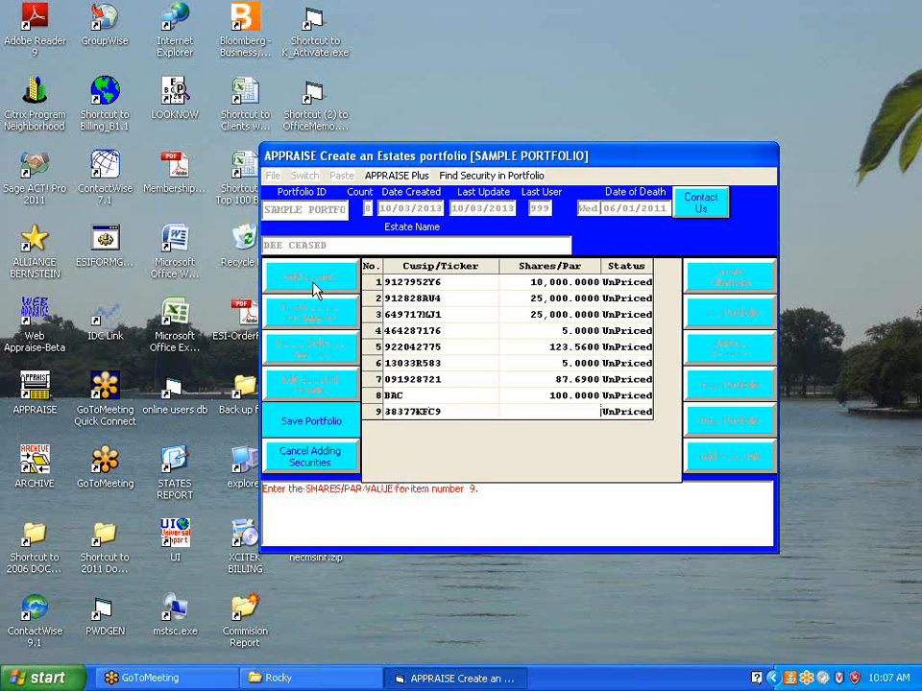
{"action": "type", "text": "32808"}
{"action": "key", "text": "Return"}
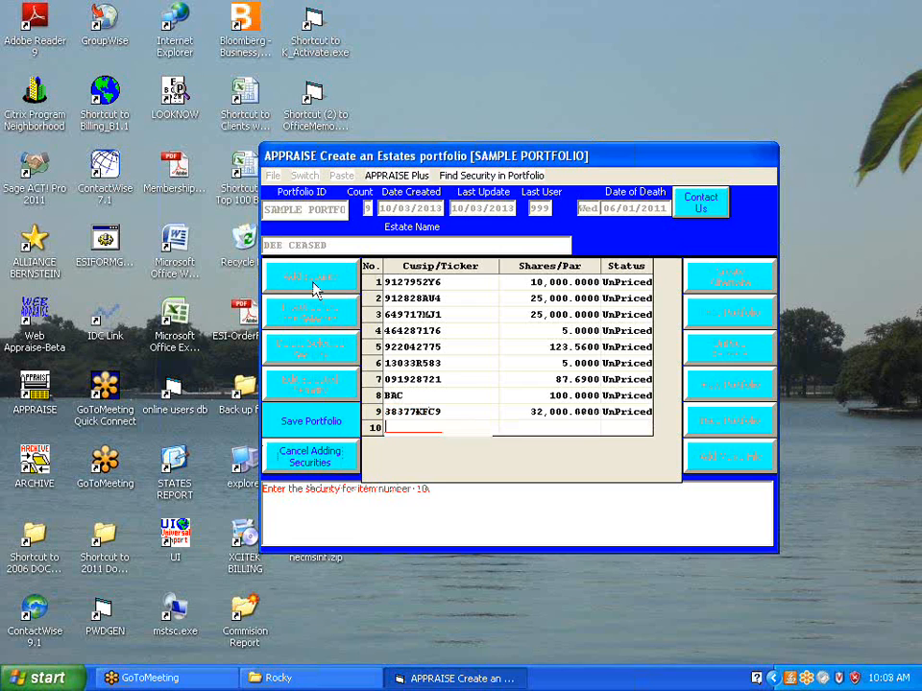
Add a tenth security with CUSIP 31359E4L2 and a par value of 1,000, and end the security entry
{"action": "type", "text": "31359E4L2"}
{"action": "key", "text": "Return"}
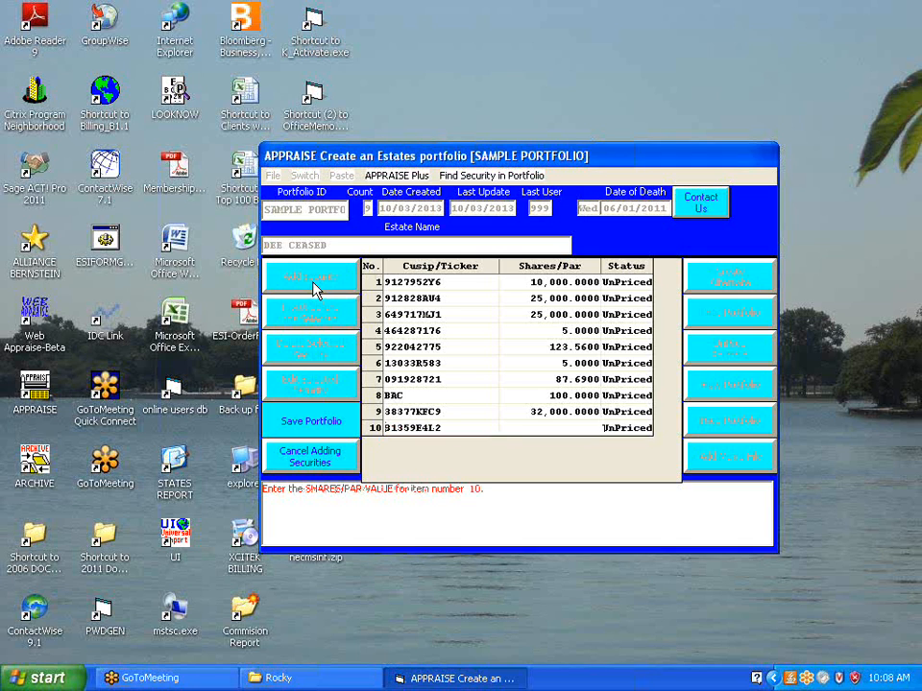
{"action": "type", "text": "1,000"}
{"action": "key", "text": "Return"}
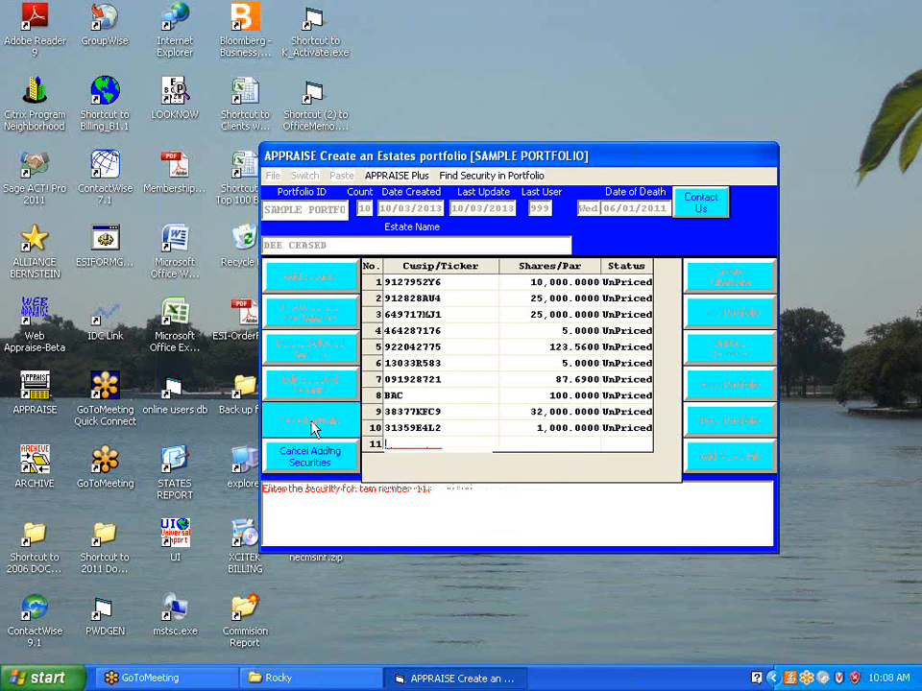
{"action": "left_click", "coordinate": [312, 461]}
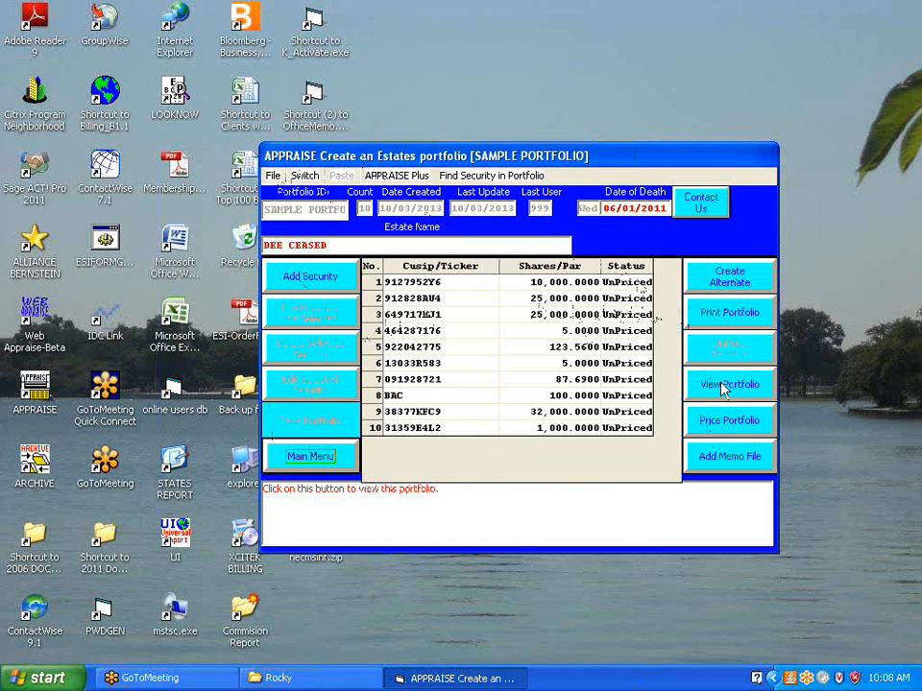
Send the portfolio for pricing and accept the completed download of the priced data
{"action": "left_click", "coordinate": [722, 423]}
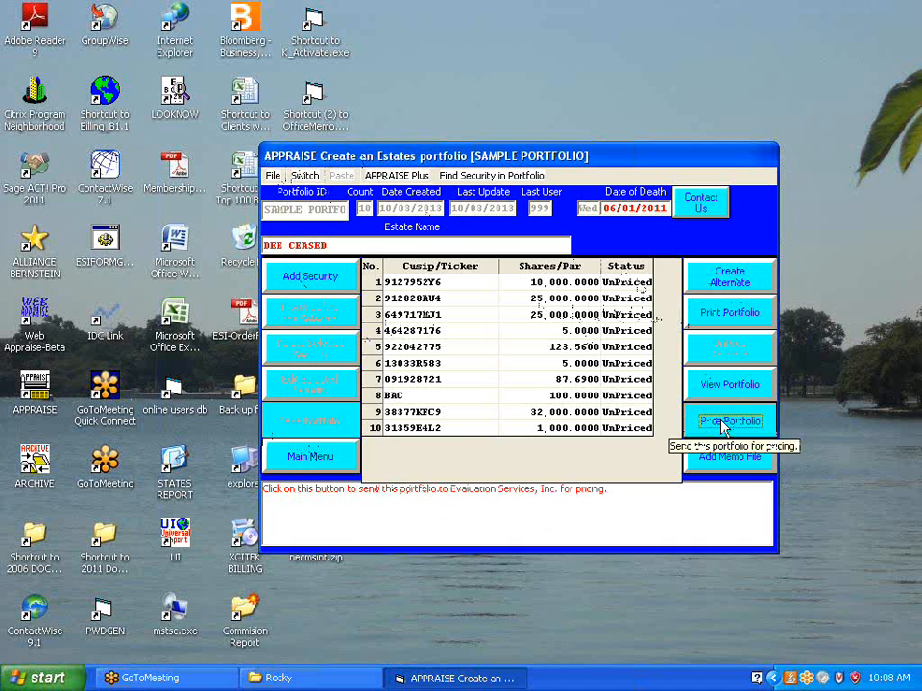
{"action": "left_click", "coordinate": [384, 436]}
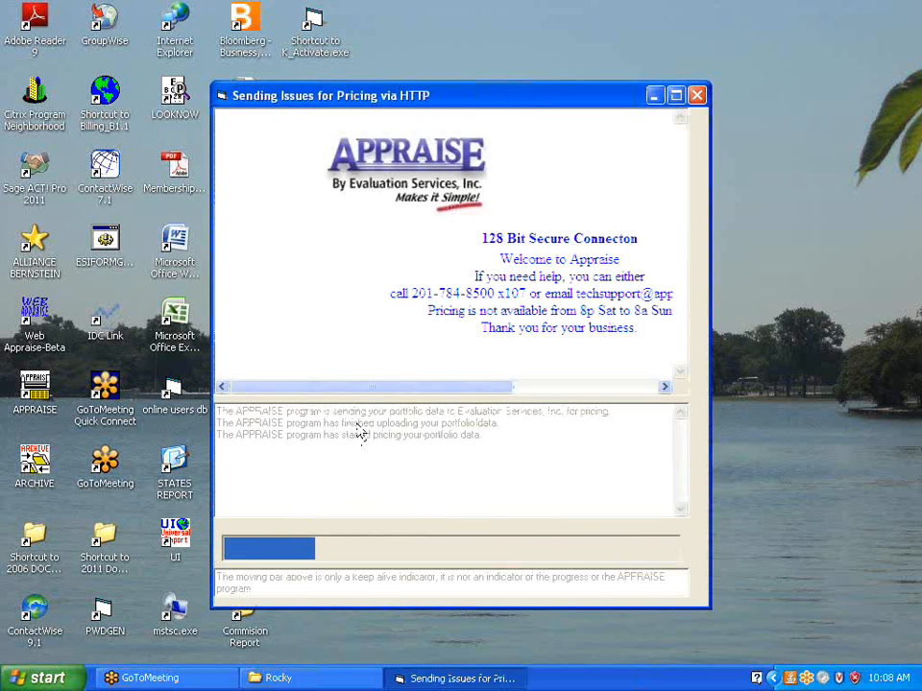
{"action": "left_click_drag", "start_coordinate": [385, 394], "coordinate": [447, 396]}
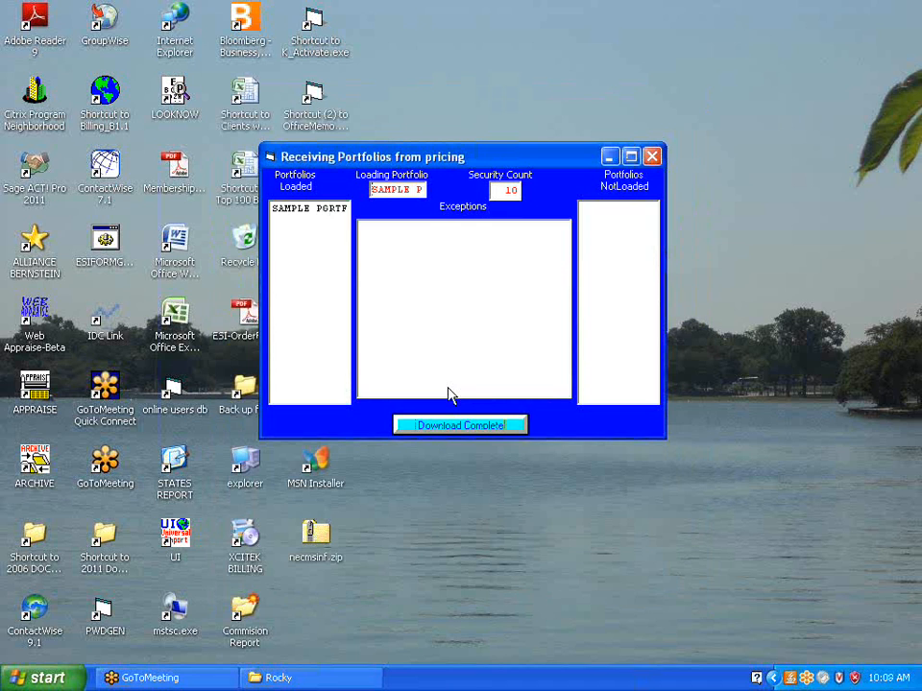
{"action": "left_click", "coordinate": [447, 428]}
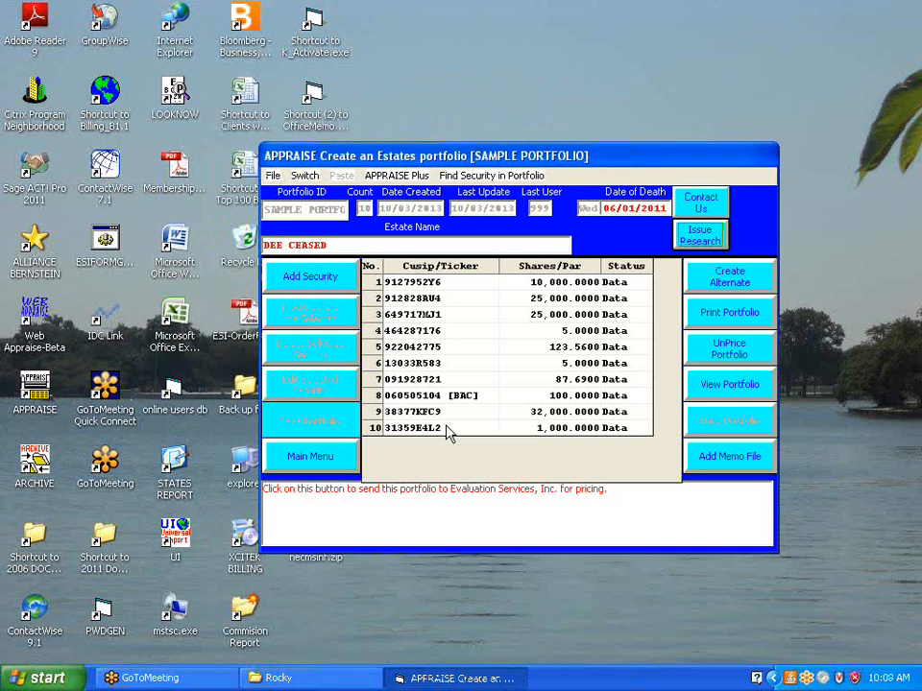
View the portfolio as an Estate Tax Valuation report in landscape orientation, unsorted, and save the changed printing defaults permanently
{"action": "left_click", "coordinate": [707, 394]}
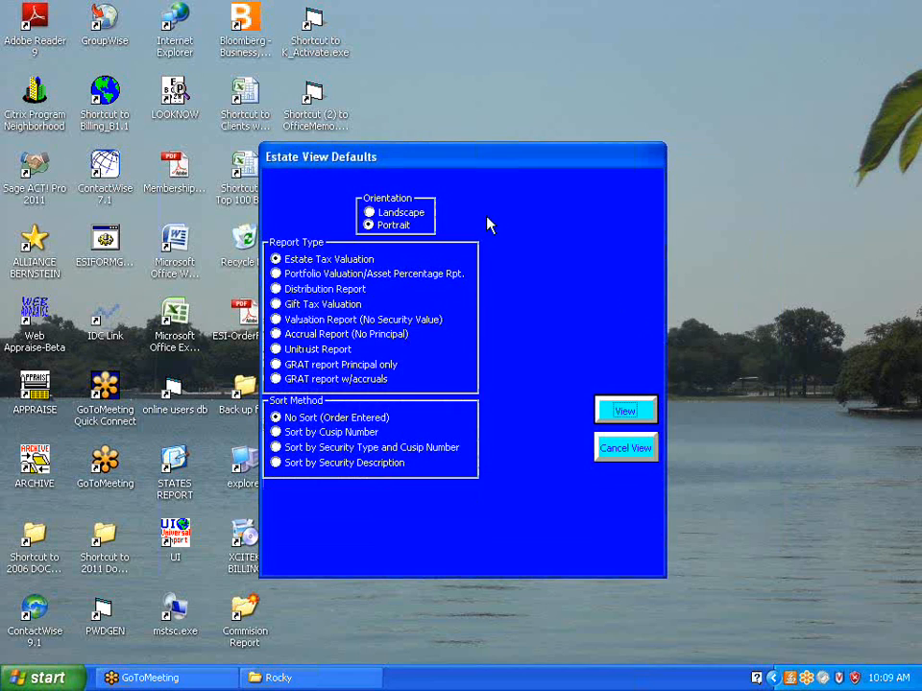
{"action": "mouse_move", "coordinate": [405, 233]}
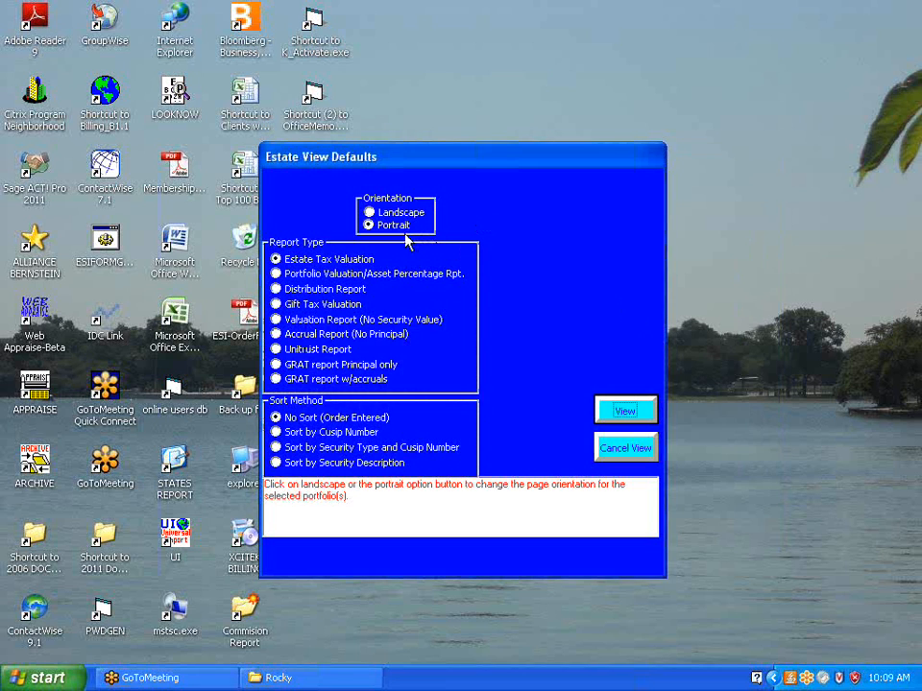
{"action": "left_click", "coordinate": [370, 215]}
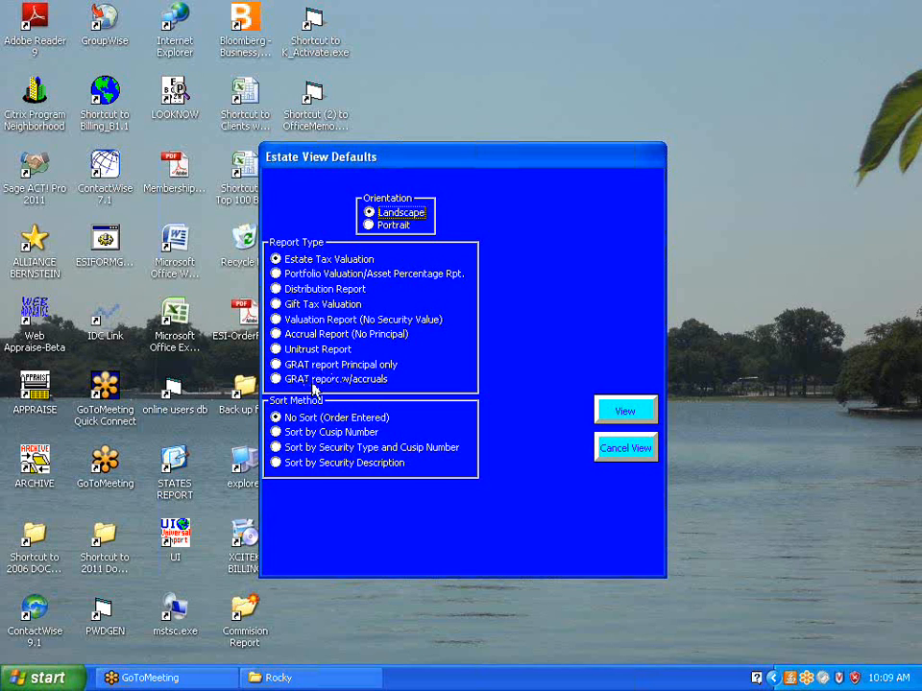
{"action": "mouse_move", "coordinate": [305, 425]}
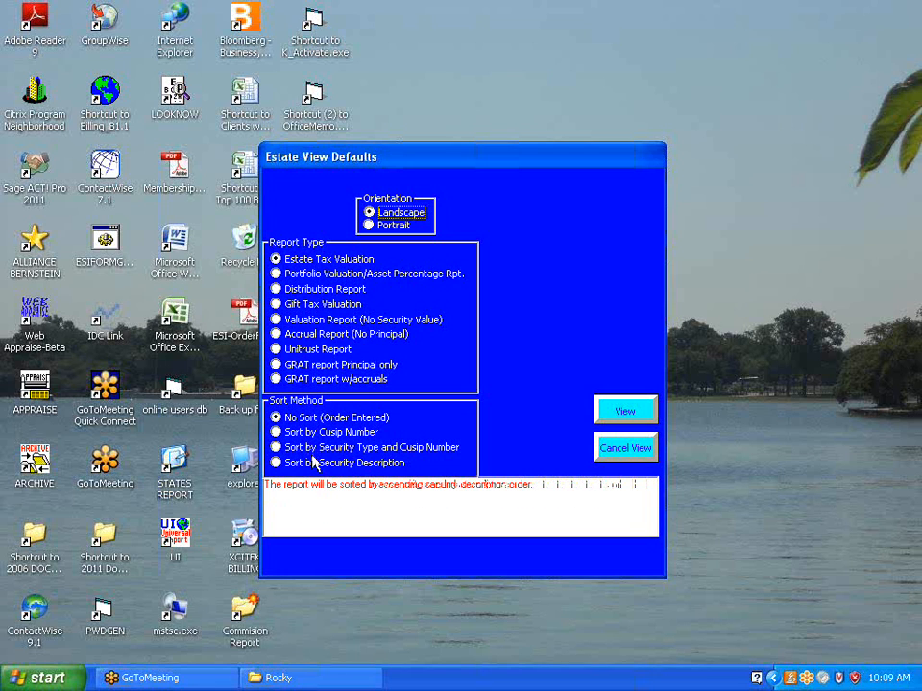
{"action": "left_click", "coordinate": [611, 412]}
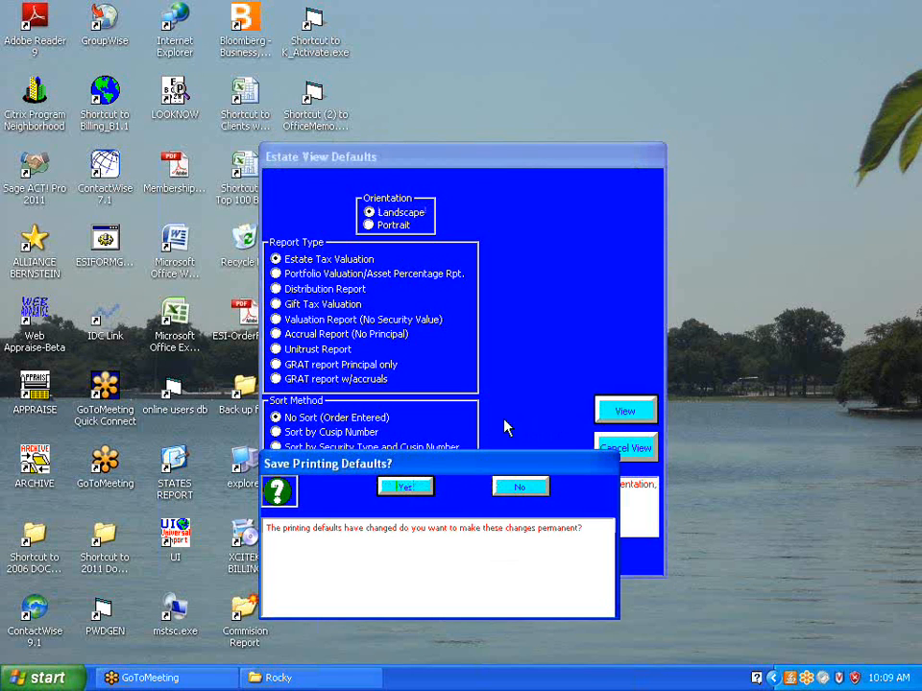
{"action": "left_click", "coordinate": [405, 488]}
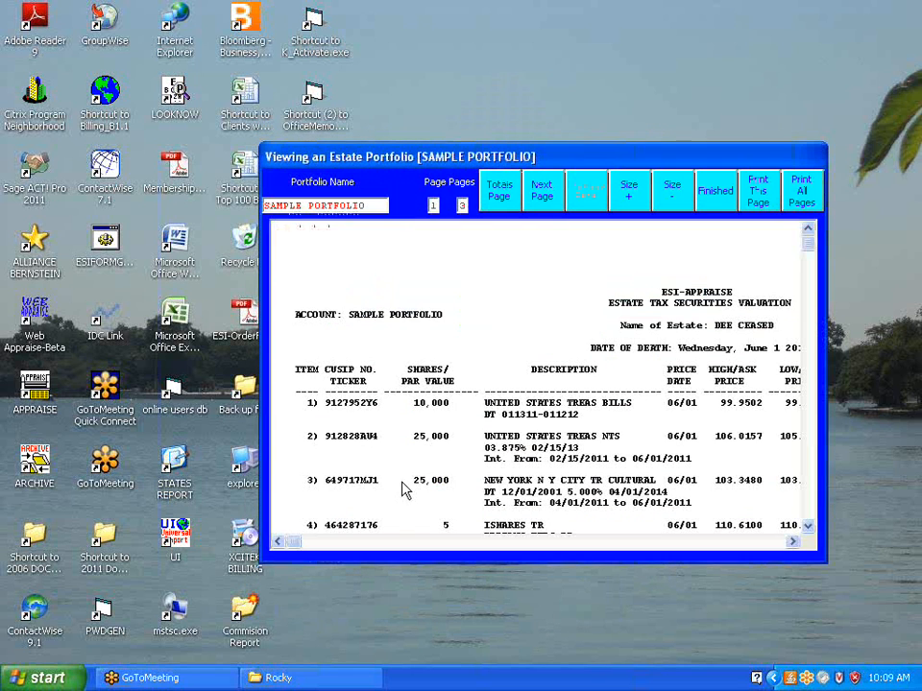
Examine the priced securities, supplemental information and totals pages of the valuation report at full screen, and close the report
{"action": "double_click", "coordinate": [320, 161]}
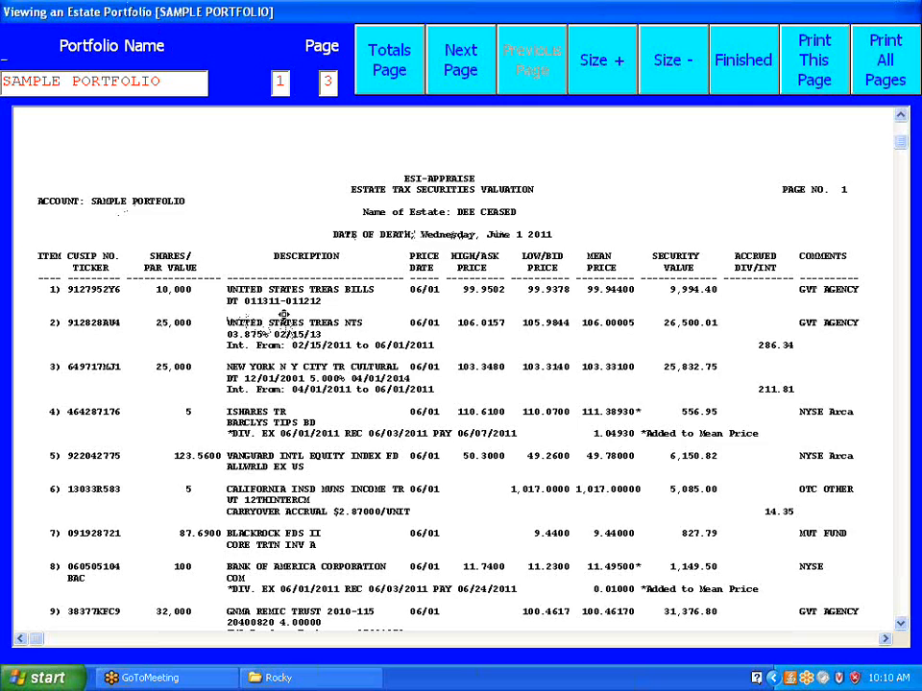
{"action": "scroll", "coordinate": [282, 284], "scroll_direction": "down", "scroll_amount": 2}
{"action": "scroll", "coordinate": [282, 284], "scroll_direction": "down", "scroll_amount": 2}
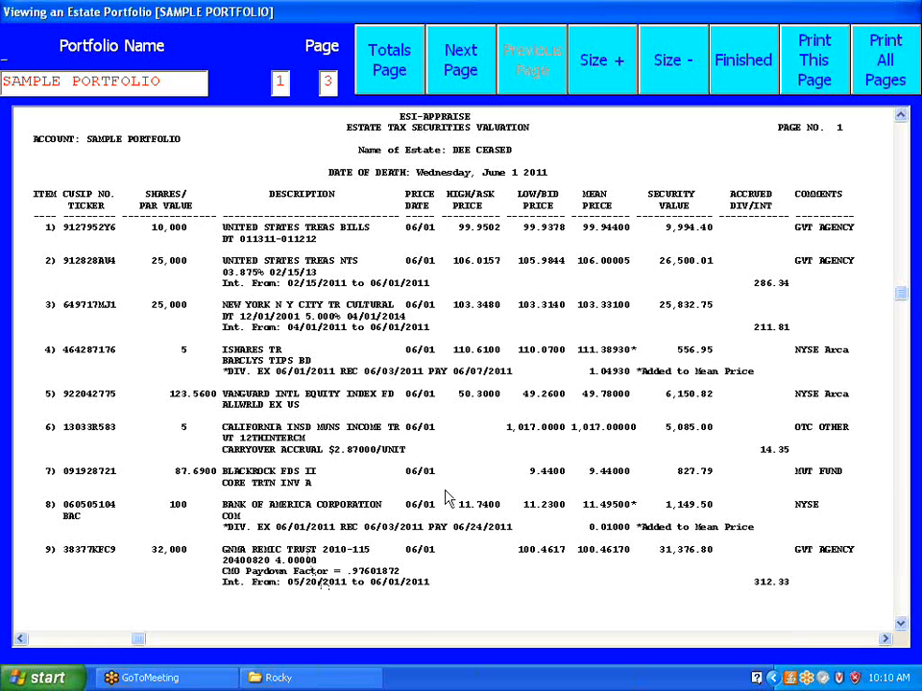
{"action": "left_click", "coordinate": [461, 69]}
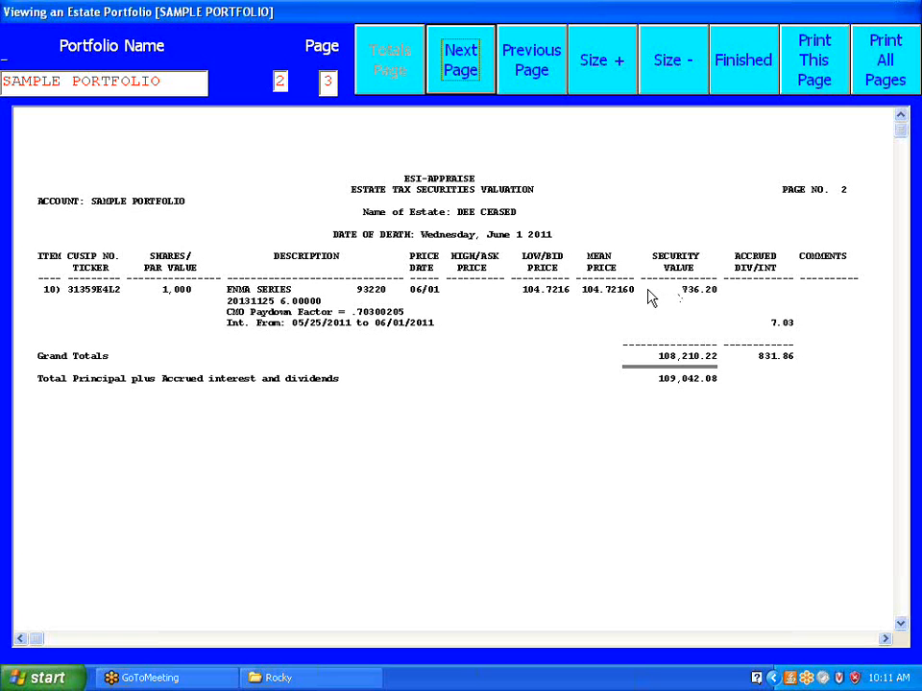
{"action": "left_click", "coordinate": [468, 75]}
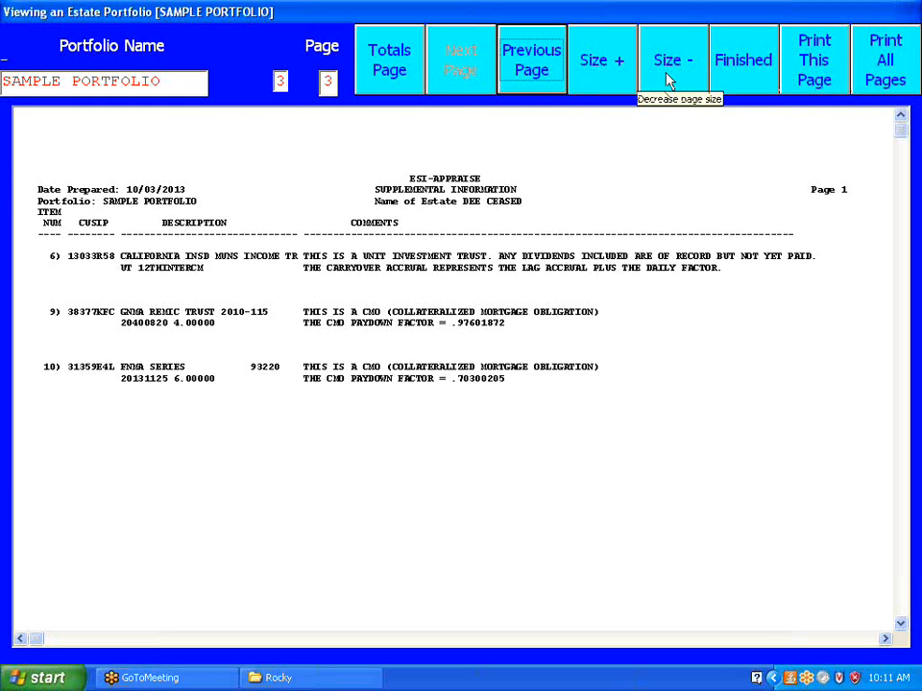
{"action": "left_click", "coordinate": [382, 75]}
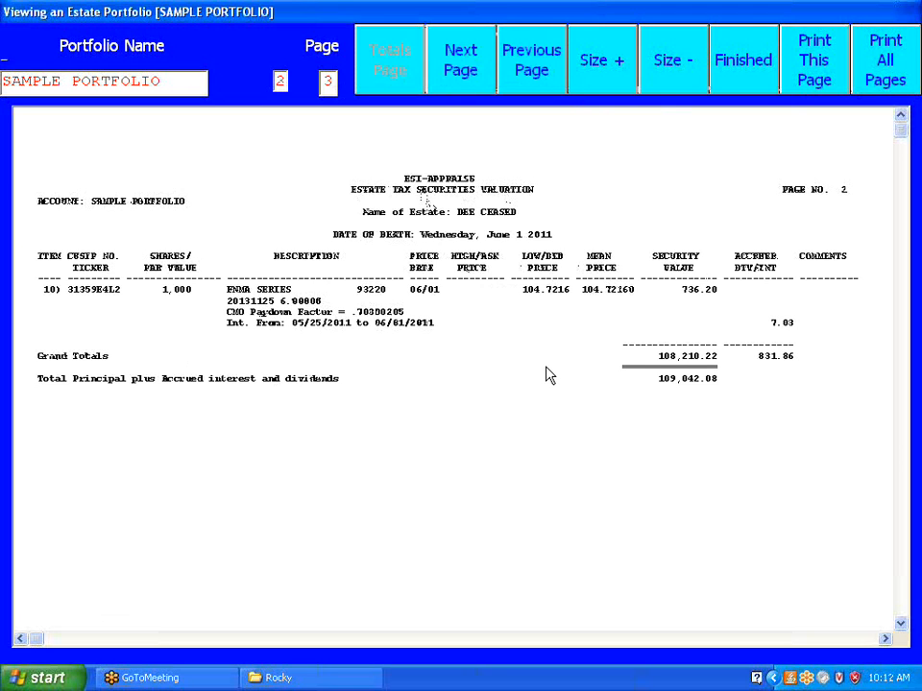
{"action": "left_click", "coordinate": [740, 85]}
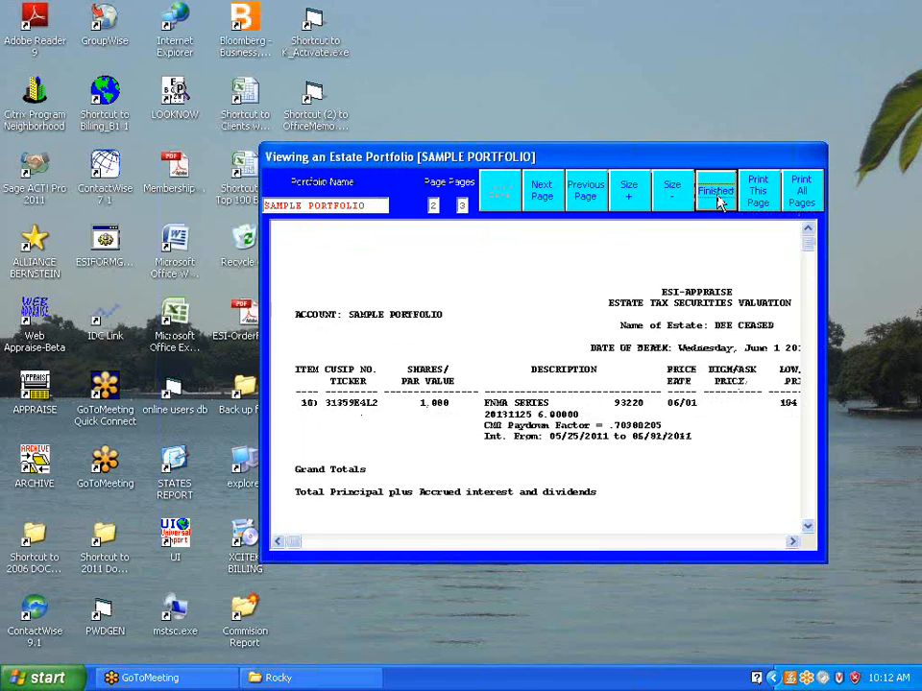
{"action": "left_click", "coordinate": [716, 197]}
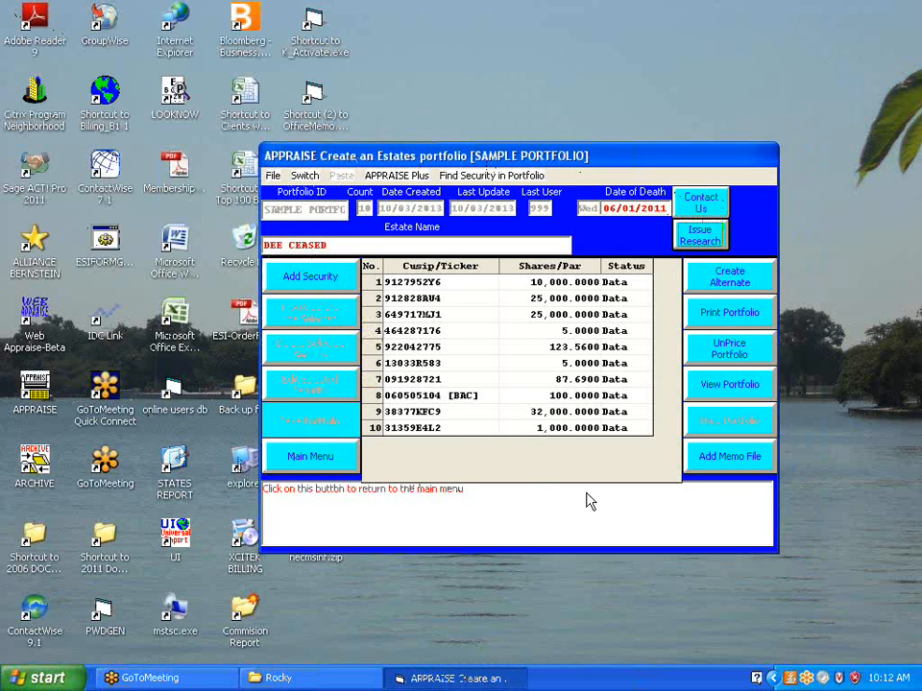
Add a memo file to the portfolio reading "dEAR COWORKER - PLEASE TAKE A CLOSER LOOK AT ITEM 10"
{"action": "left_click", "coordinate": [720, 459]}
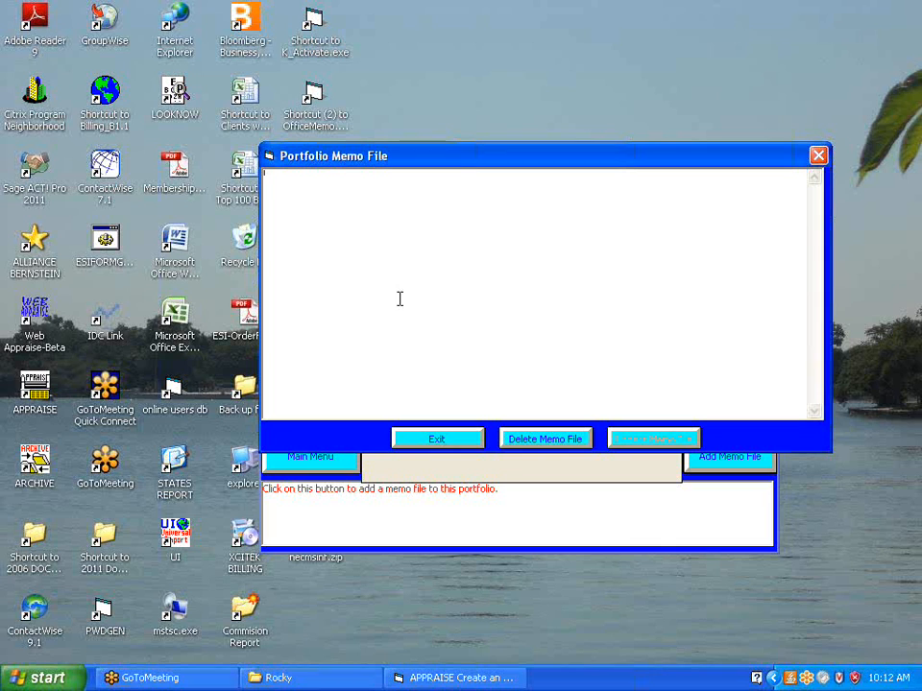
{"action": "type", "text": "dEAR cUS"}
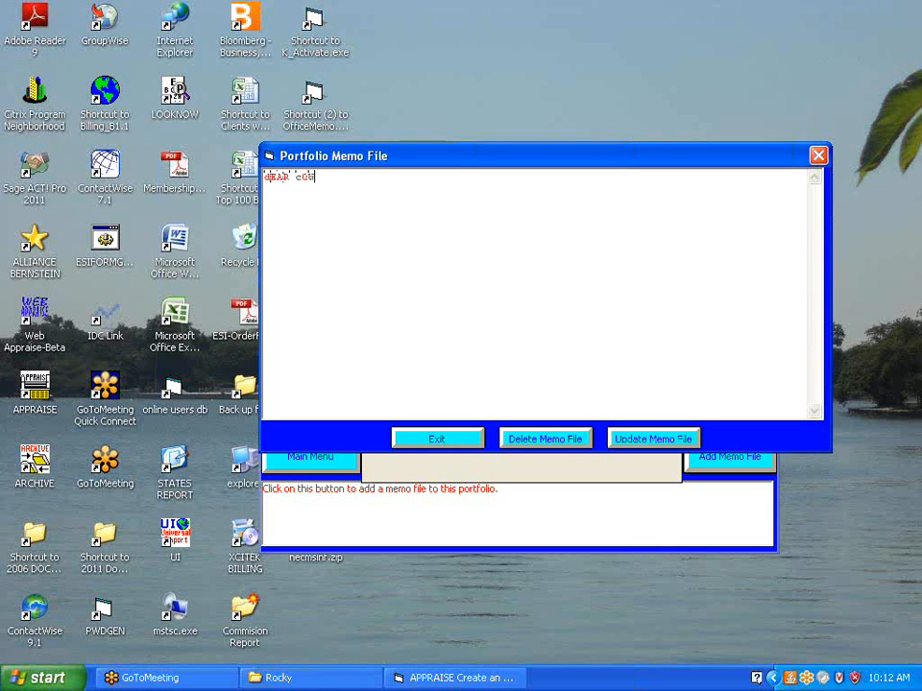
{"action": "type", "text": "ORKER"}
{"action": "key", "text": "BackSpace"}
{"action": "key", "text": "BackSpace"}
{"action": "key", "text": "BackSpace"}
{"action": "key", "text": "BackSpace"}
{"action": "key", "text": "BackSpace"}
{"action": "key", "text": "BackSpace"}
{"action": "key", "text": "BackSpace"}
{"action": "key", "text": "BackSpace"}
{"action": "key", "text": "BackSpace"}
{"action": "key", "text": "BackSpace"}
{"action": "key", "text": "BackSpace"}
{"action": "key", "text": "BackSpace"}
{"action": "key", "text": "BackSpace"}
{"action": "key", "text": "BackSpace"}
{"action": "type", "text": "dEAR cOU"}
{"action": "type", "text": "ORKER"}
{"action": "type", "text": " - PLEASE "}
{"action": "type", "text": "TA"}
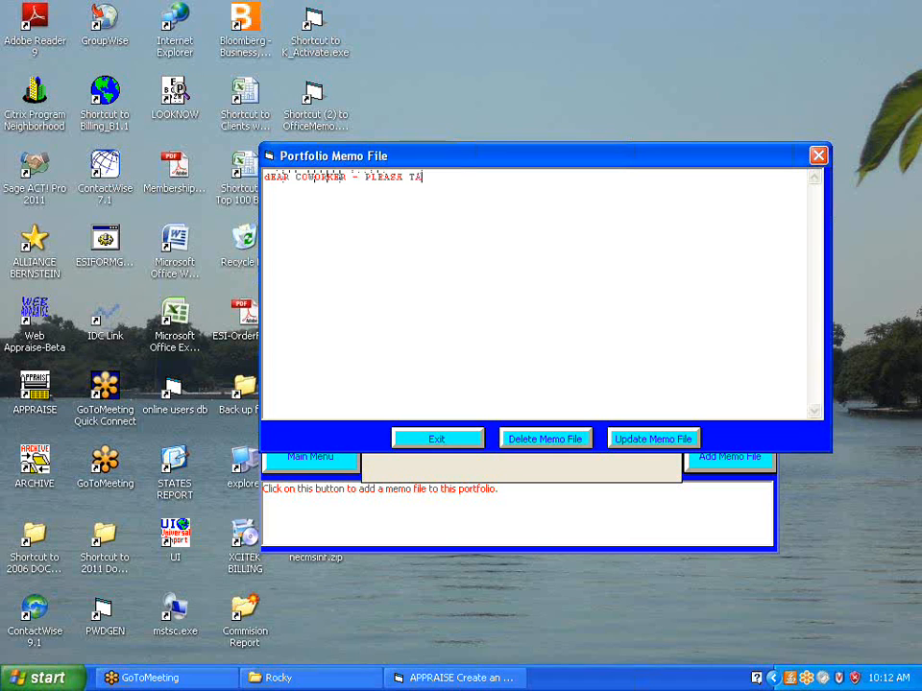
{"action": "type", "text": "KE A CLOSER LOOK "}
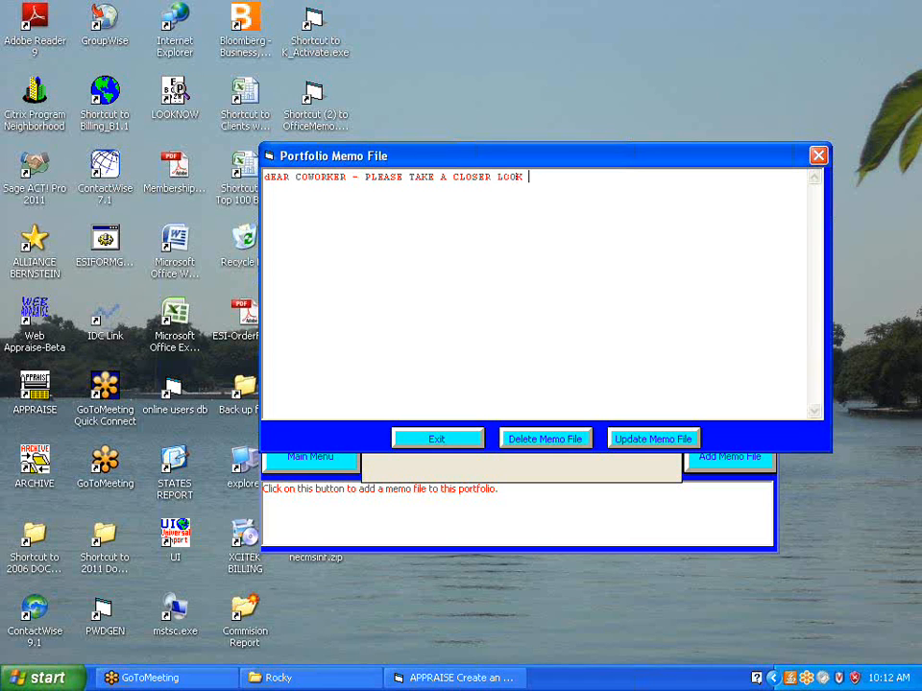
{"action": "type", "text": "AT ITEM 10"}
Capitalize the first letter of the memo text and update the memo file
{"action": "left_click", "coordinate": [266, 179]}
{"action": "type", "text": "D"}
{"action": "key", "text": "Delete"}
{"action": "key", "text": "BackSpace"}
{"action": "type", "text": "D"}
{"action": "left_click", "coordinate": [629, 443]}
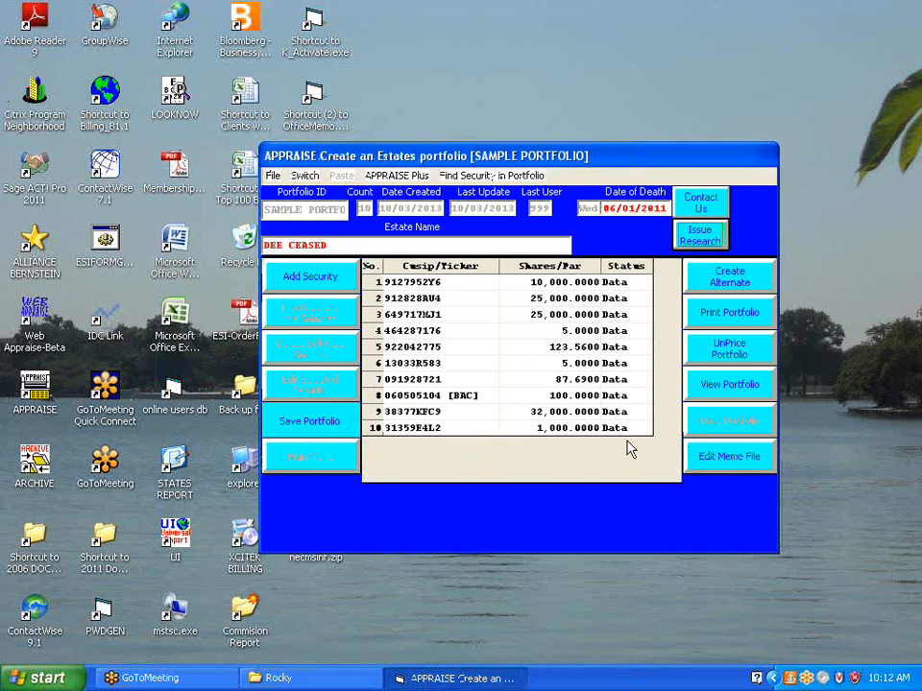
View the portfolio's Estate Tax Valuation report at full screen, check its memo page, and close the report
{"action": "left_click", "coordinate": [722, 388]}
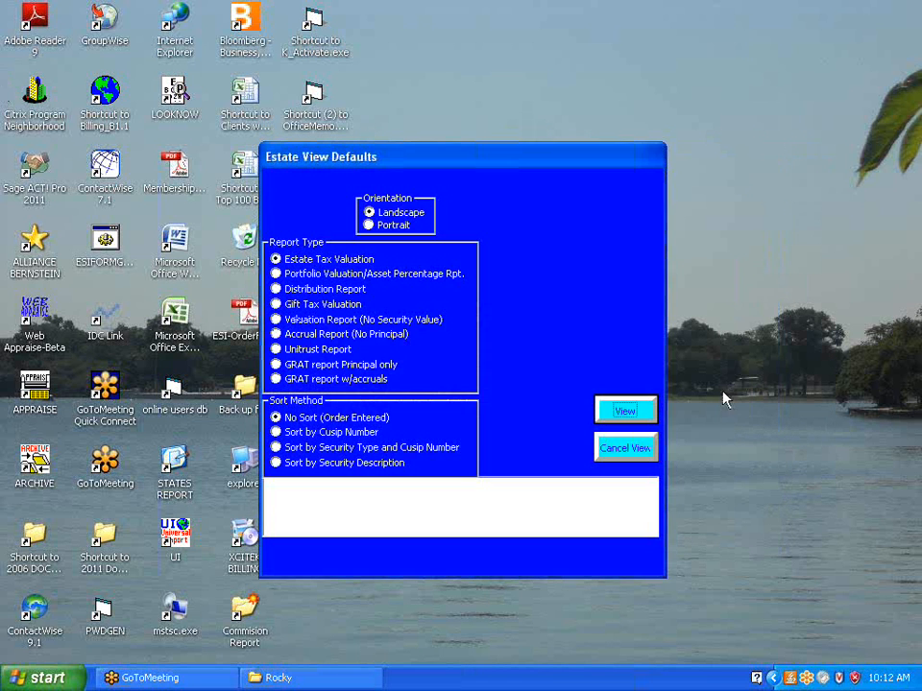
{"action": "left_click", "coordinate": [629, 417]}
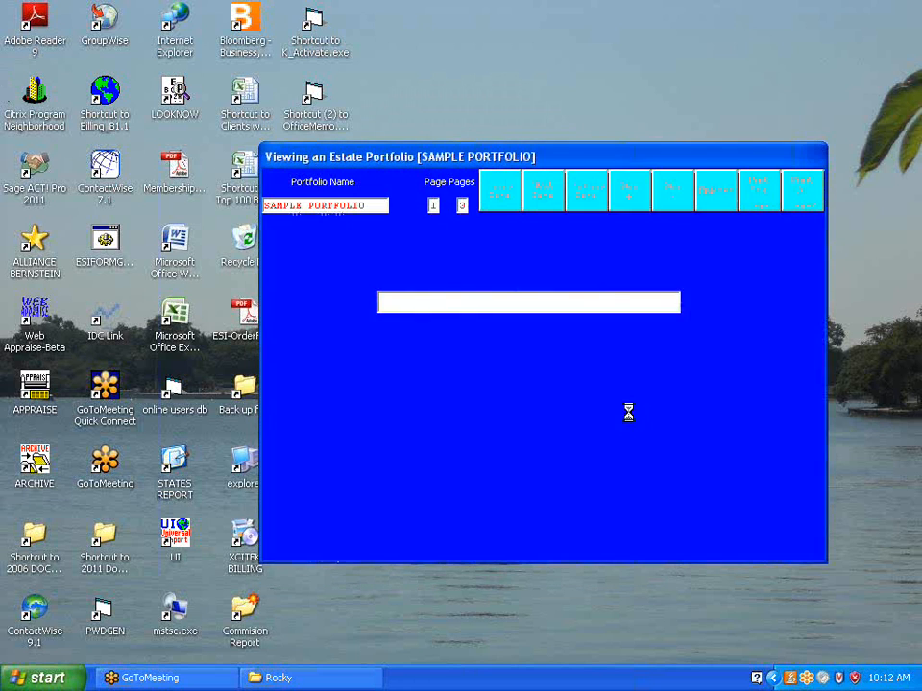
{"action": "double_click", "coordinate": [543, 166]}
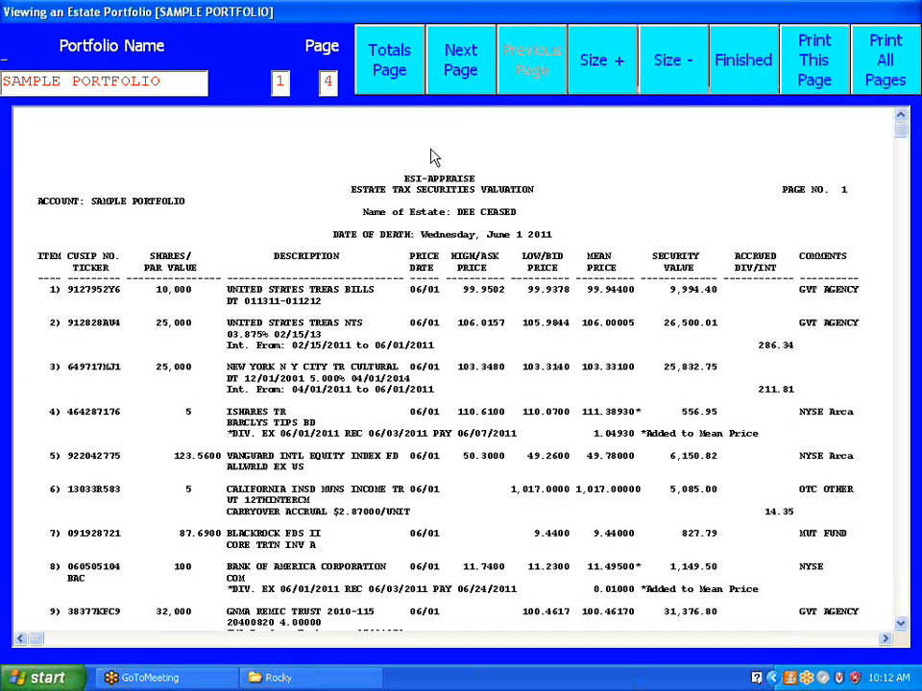
{"action": "left_click", "coordinate": [464, 71]}
{"action": "left_click", "coordinate": [463, 71]}
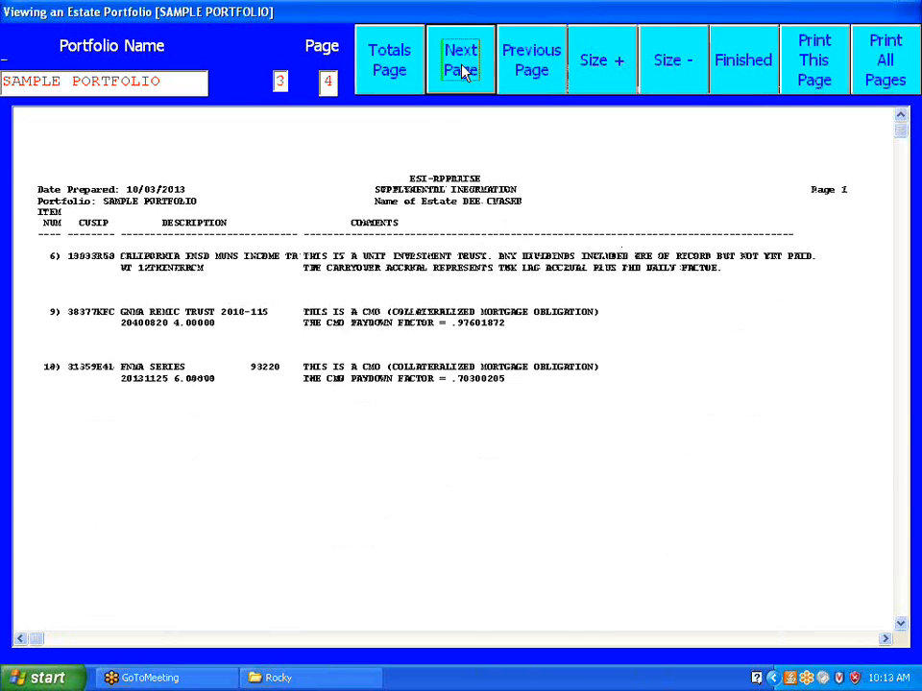
{"action": "left_click", "coordinate": [461, 71]}
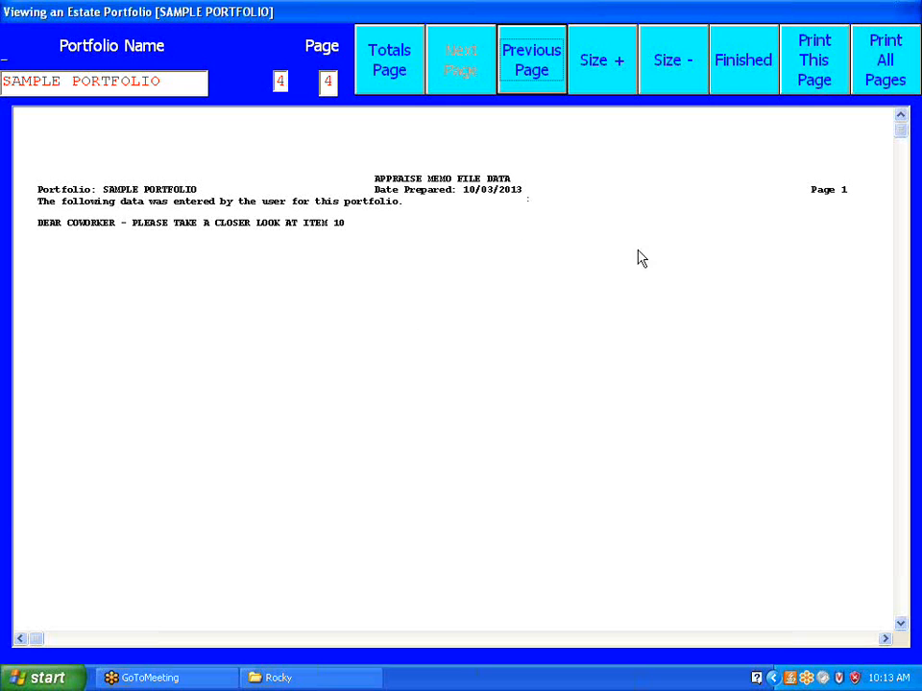
{"action": "left_click", "coordinate": [745, 66]}
{"action": "left_click", "coordinate": [720, 204]}
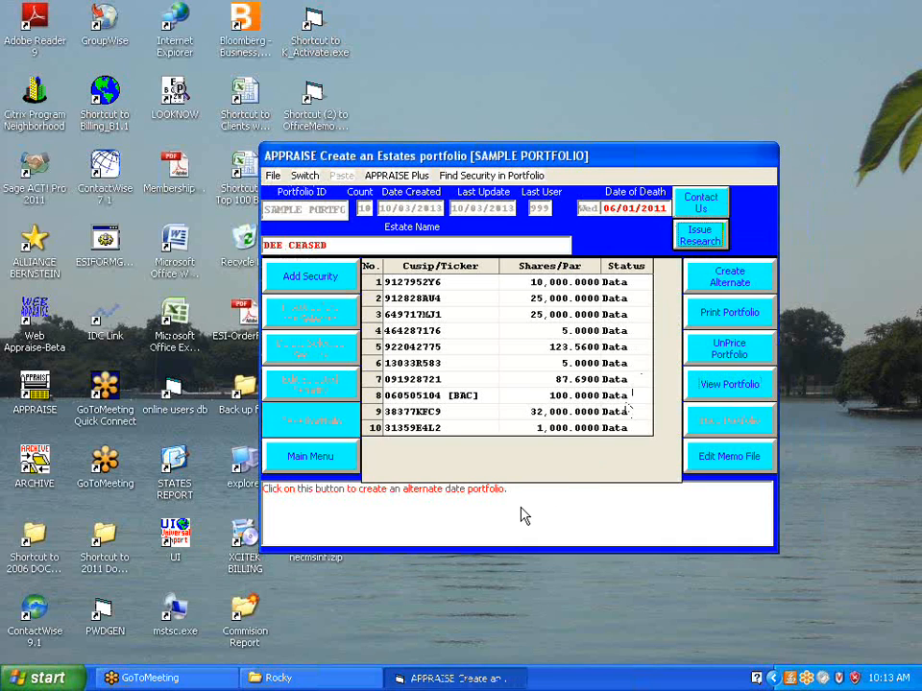
Set the par value of security item 3, CUSIP 649717MJ1, to 30,000
{"action": "left_click", "coordinate": [531, 316]}
{"action": "key", "text": "Delete"}
{"action": "key", "text": "Delete"}
{"action": "type", "text": "30"}
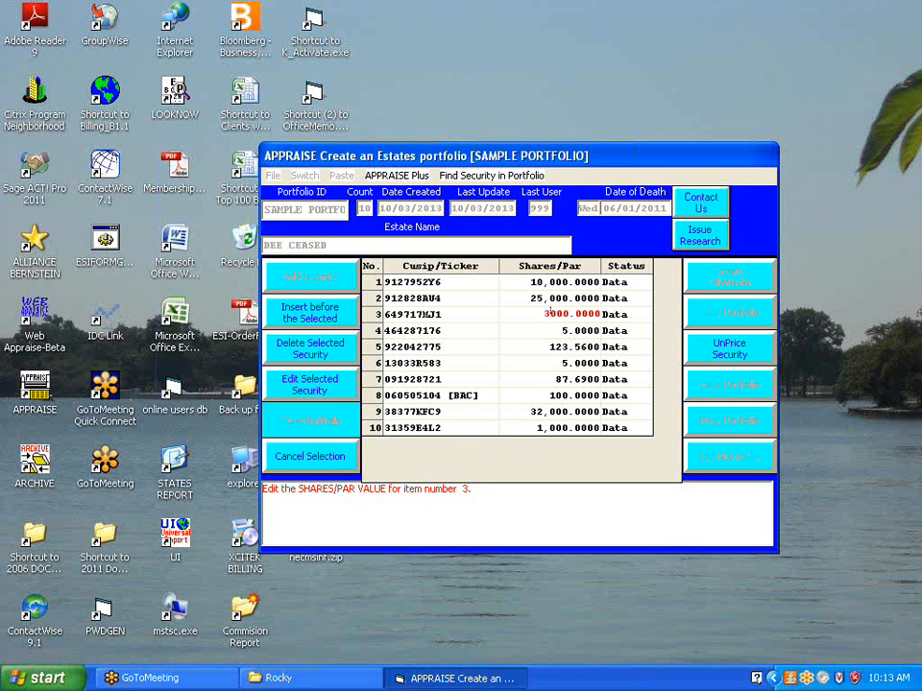
{"action": "key", "text": "Return"}
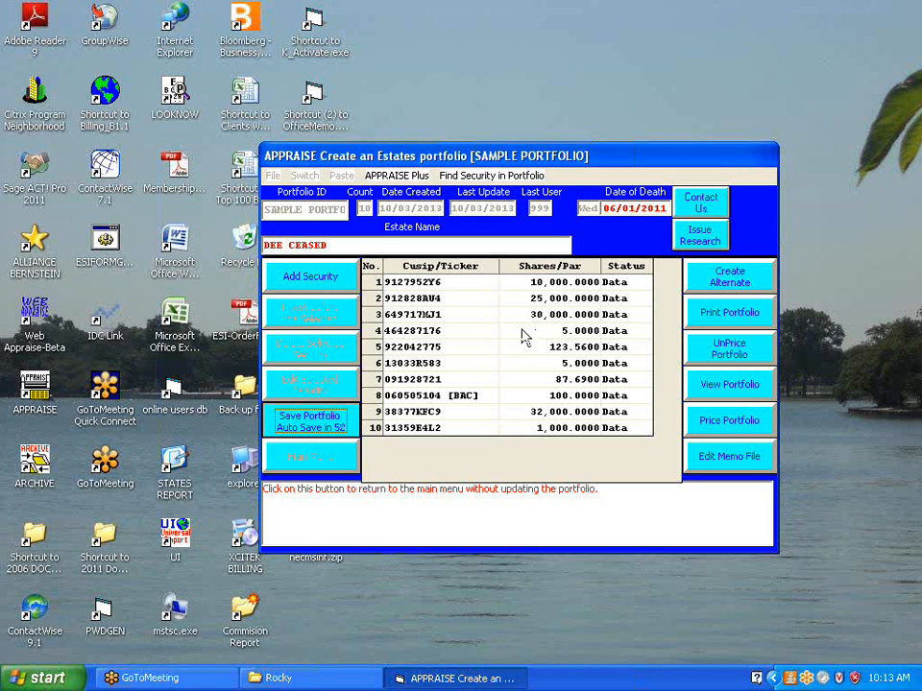
Add an eleventh security with ticker LUV and 1,000 shares, and end the security entry
{"action": "left_click", "coordinate": [320, 286]}
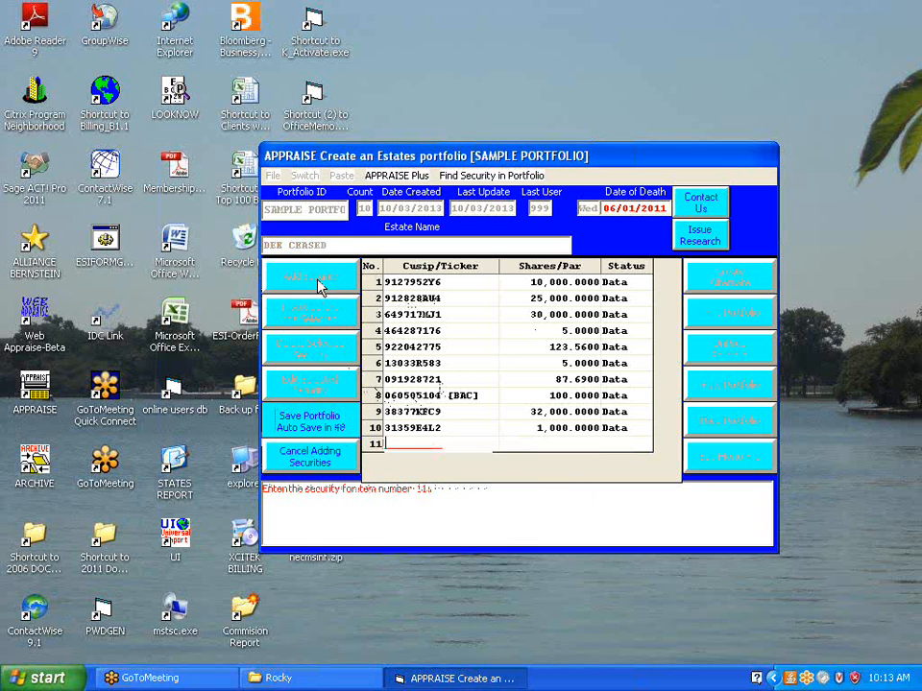
{"action": "type", "text": "LUV"}
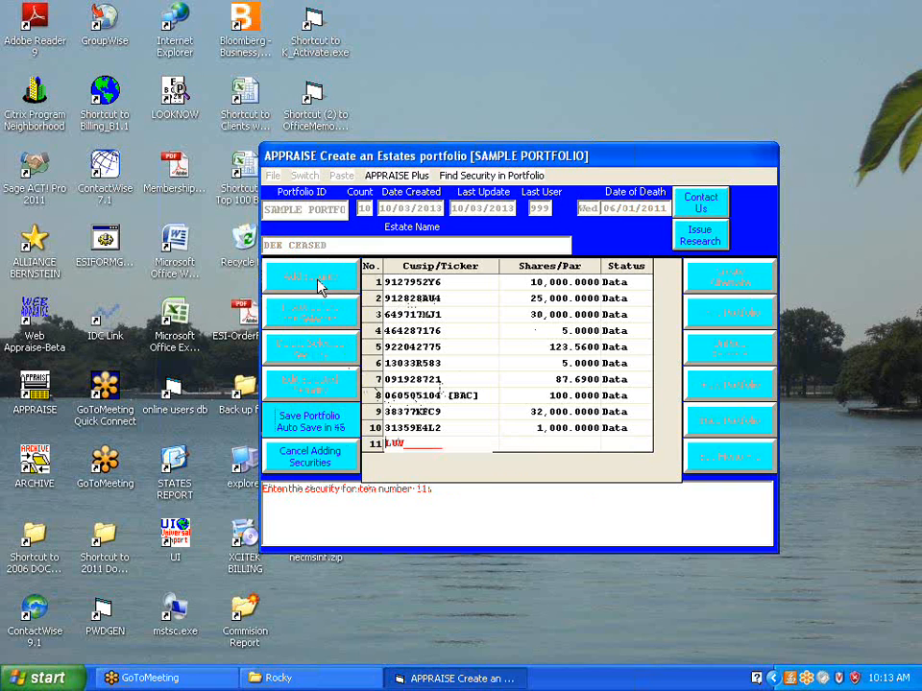
{"action": "key", "text": "Return"}
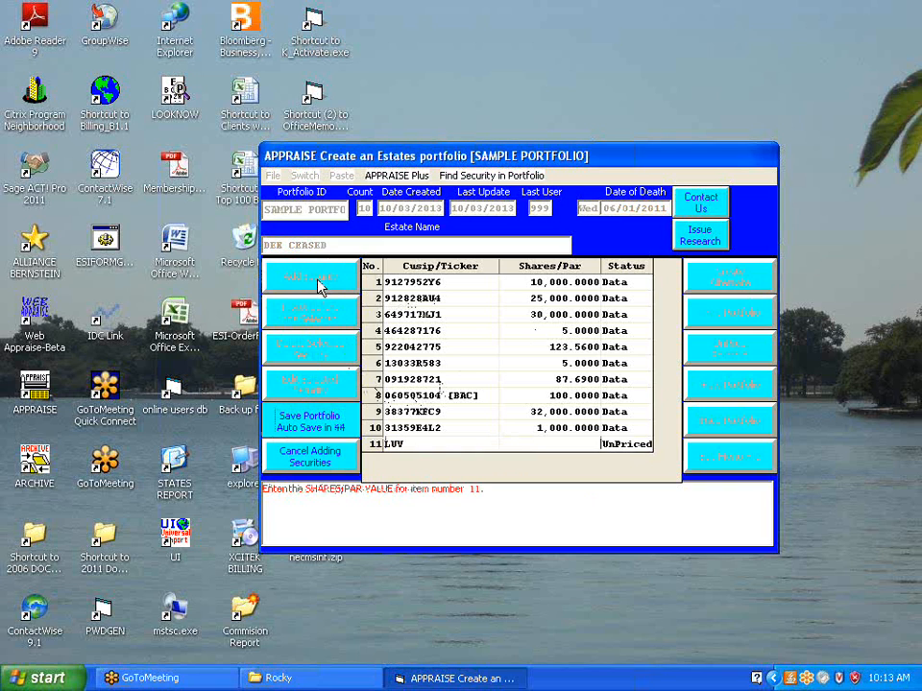
{"action": "type", "text": "1000"}
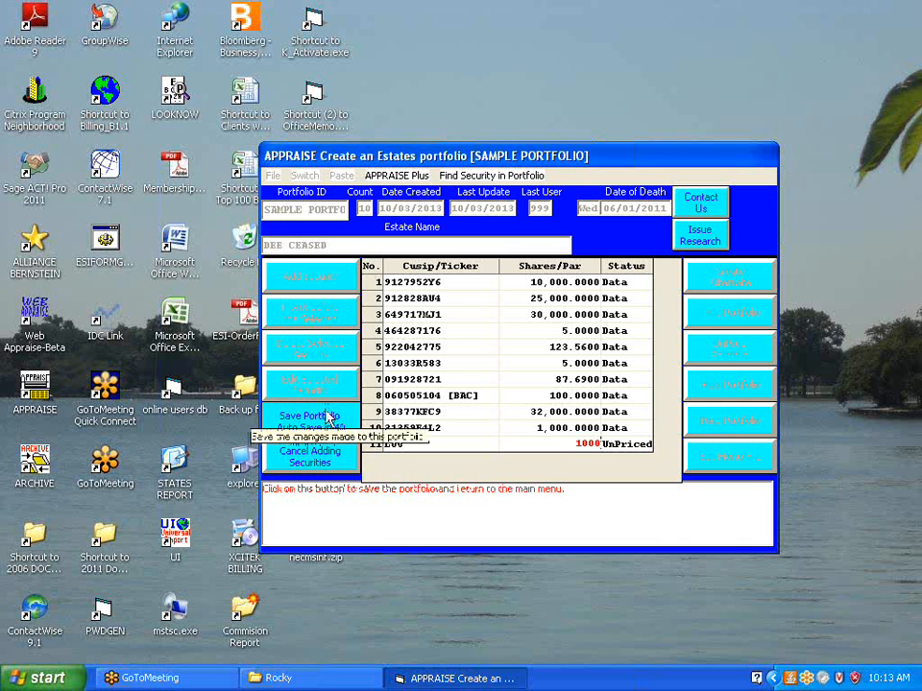
{"action": "key", "text": "Return"}
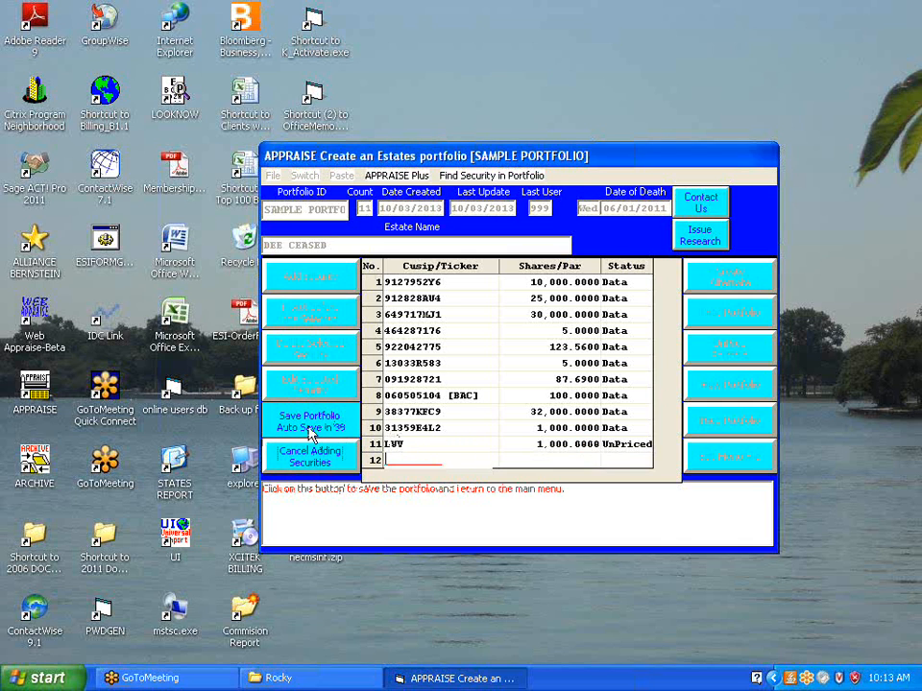
{"action": "left_click", "coordinate": [310, 464]}
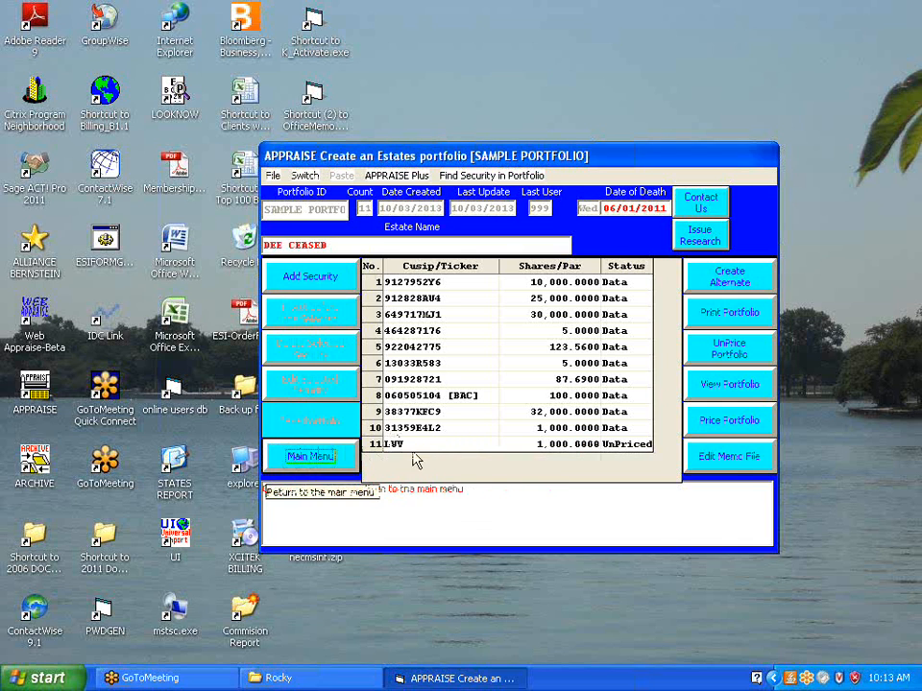
Send the unpriced LUV security for pricing and accept the completed download
{"action": "left_click", "coordinate": [732, 428]}
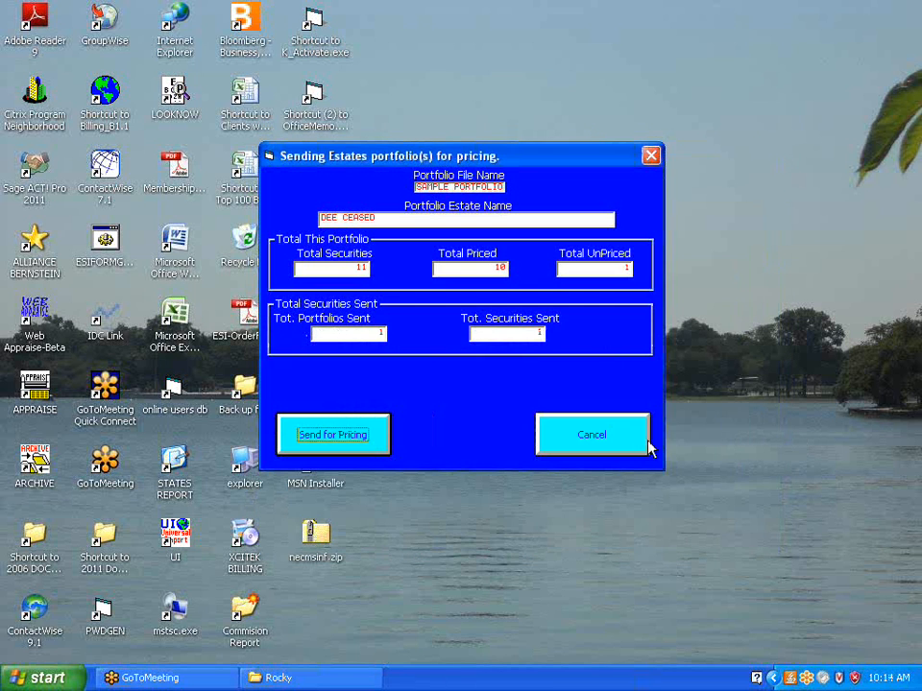
{"action": "left_click", "coordinate": [349, 438]}
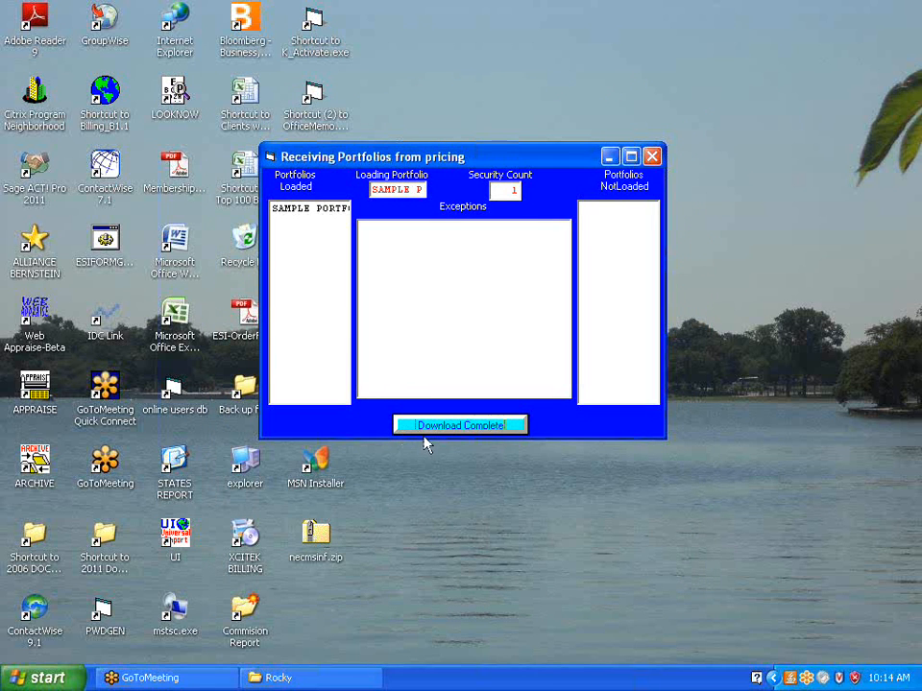
{"action": "left_click", "coordinate": [431, 431]}
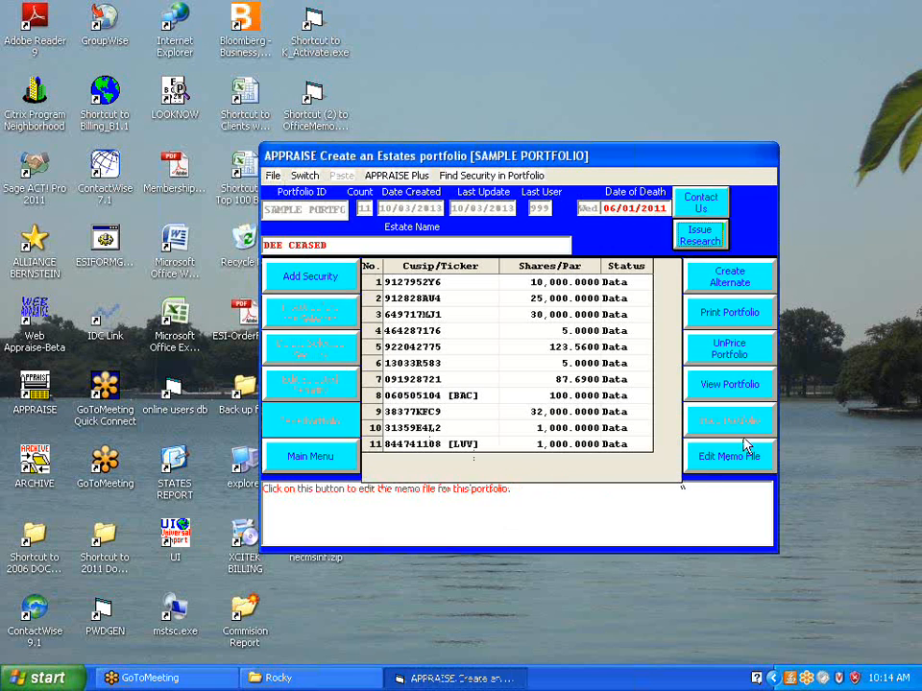
View the updated Estate Tax Valuation report at full screen, examine item 3, the LUV entry and the grand totals, and close the report
{"action": "left_click", "coordinate": [728, 387]}
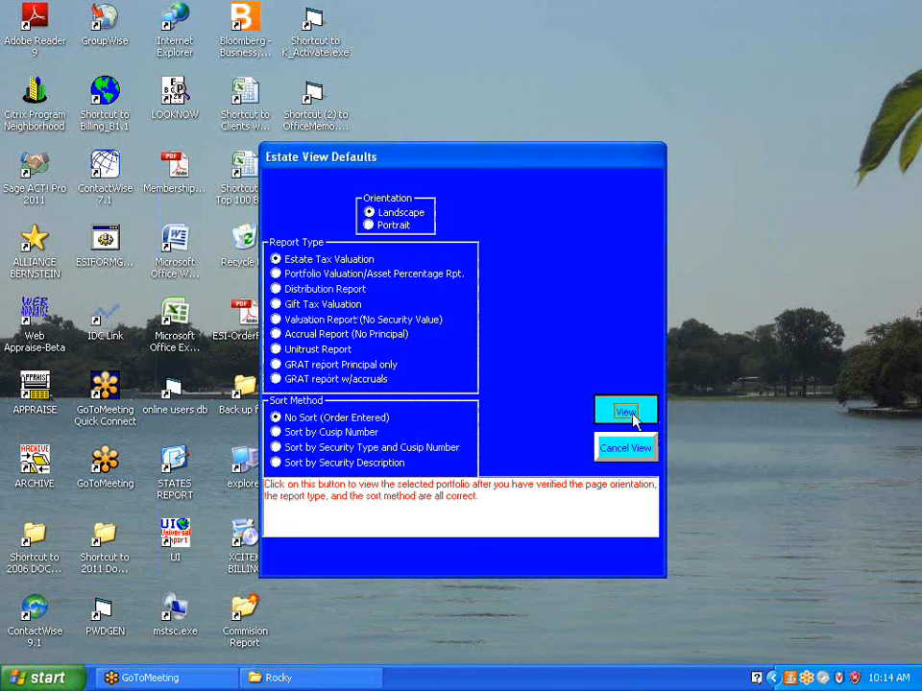
{"action": "left_click", "coordinate": [632, 411]}
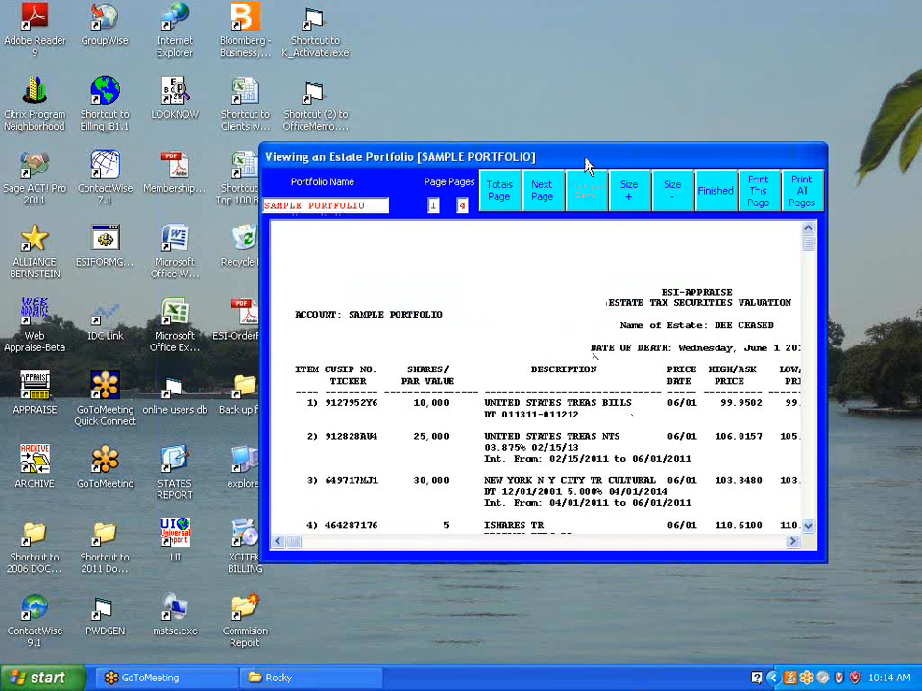
{"action": "double_click", "coordinate": [587, 159]}
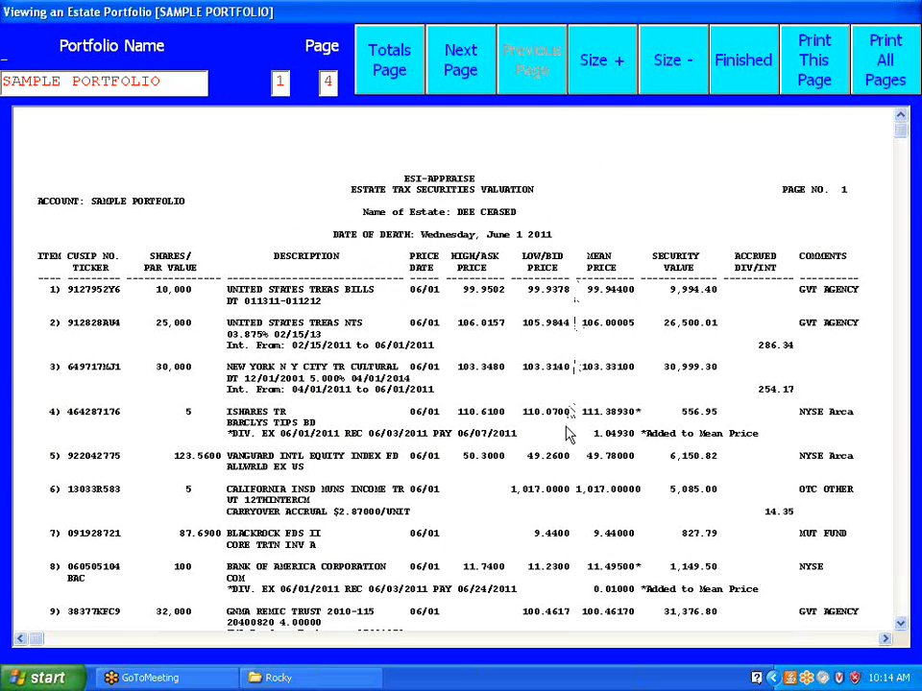
{"action": "scroll", "coordinate": [556, 426], "scroll_direction": "down", "scroll_amount": 5}
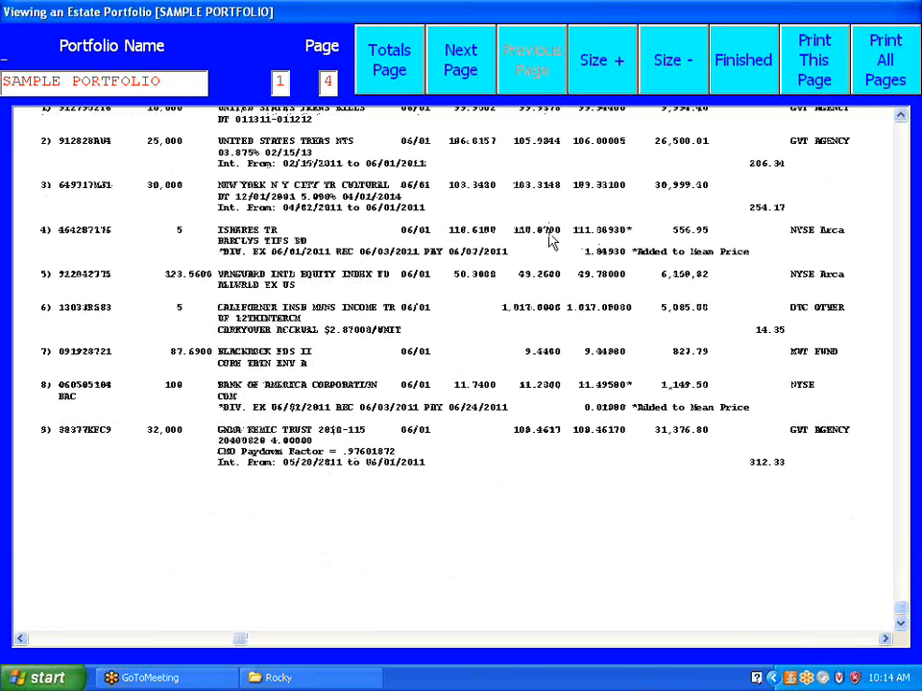
{"action": "left_click", "coordinate": [447, 69]}
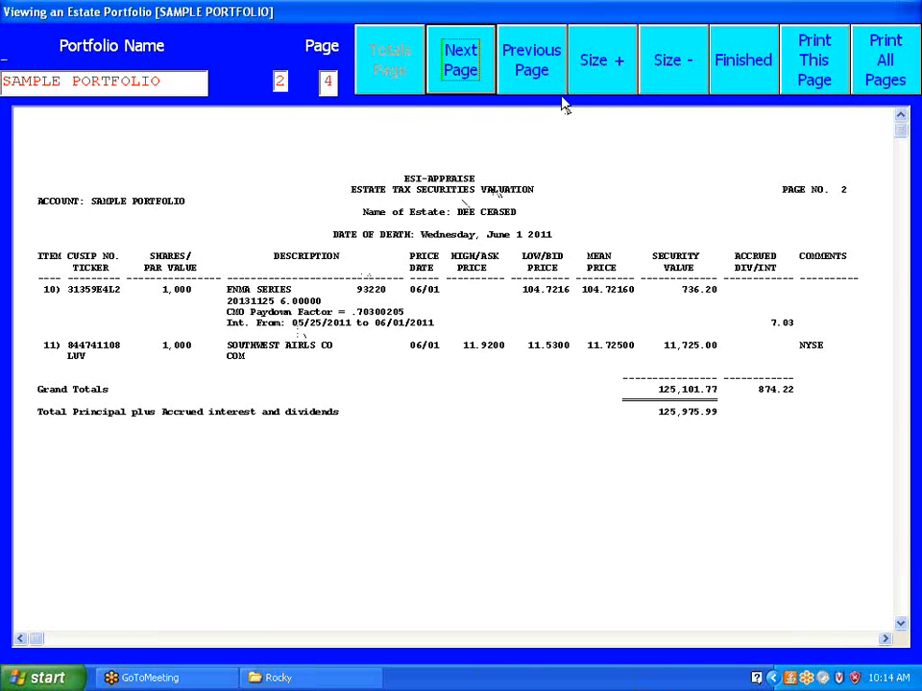
{"action": "left_click", "coordinate": [531, 72]}
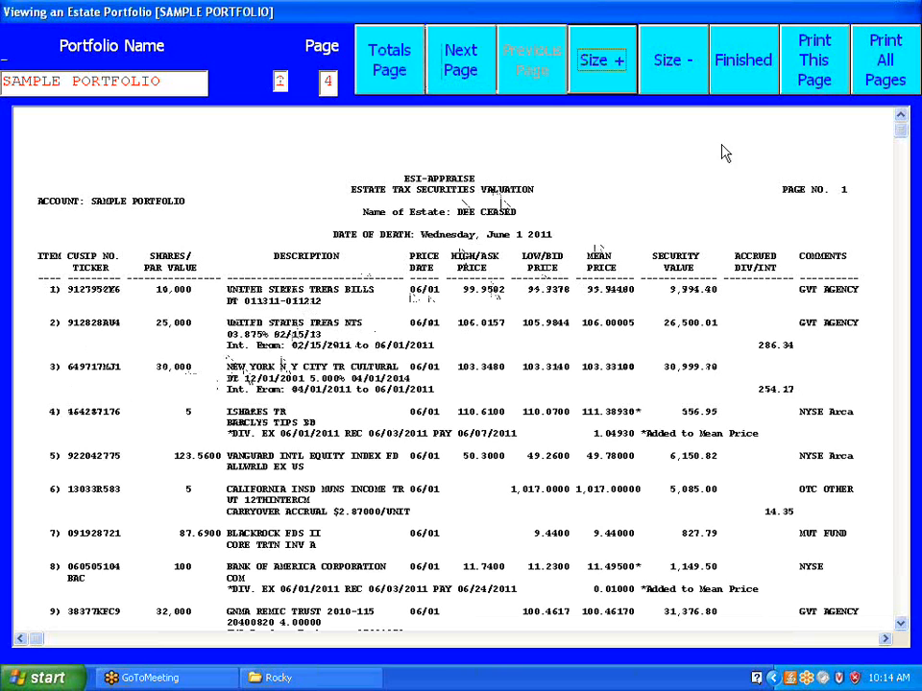
{"action": "left_click", "coordinate": [756, 75]}
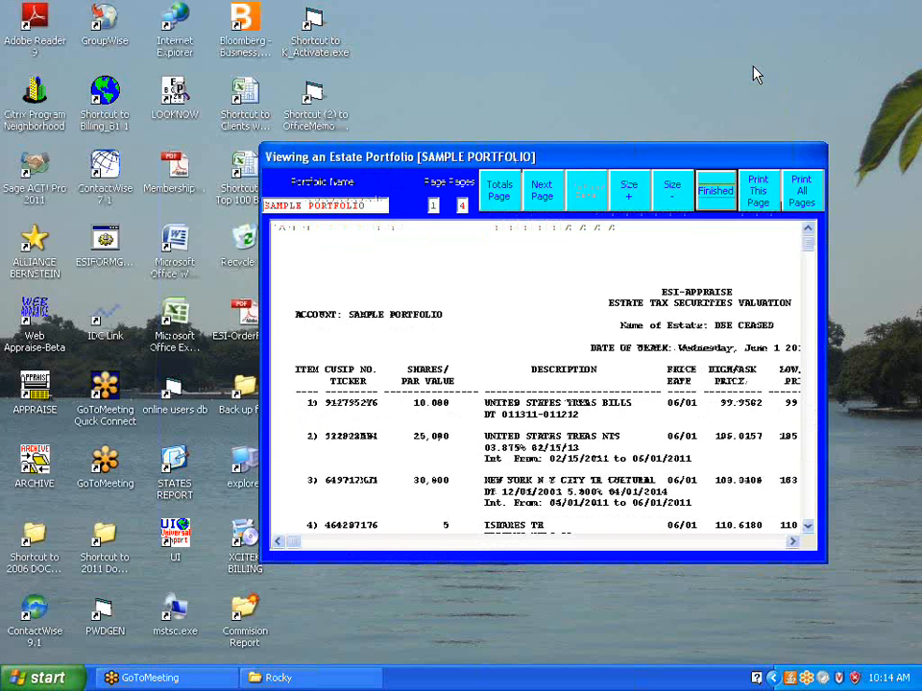
{"action": "left_click", "coordinate": [711, 205]}
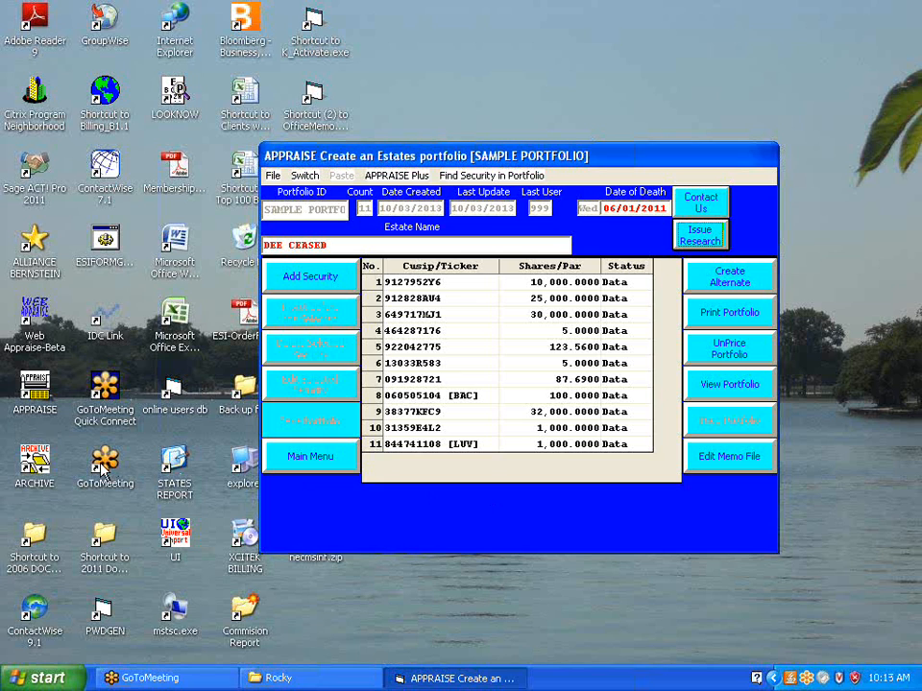
{"action": "left_click", "coordinate": [905, 40]}
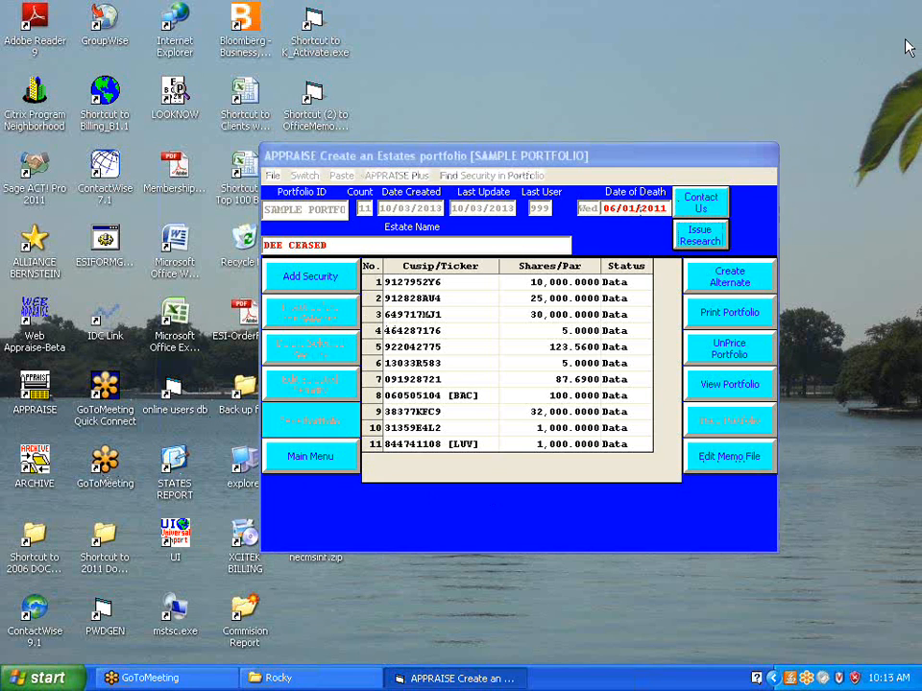